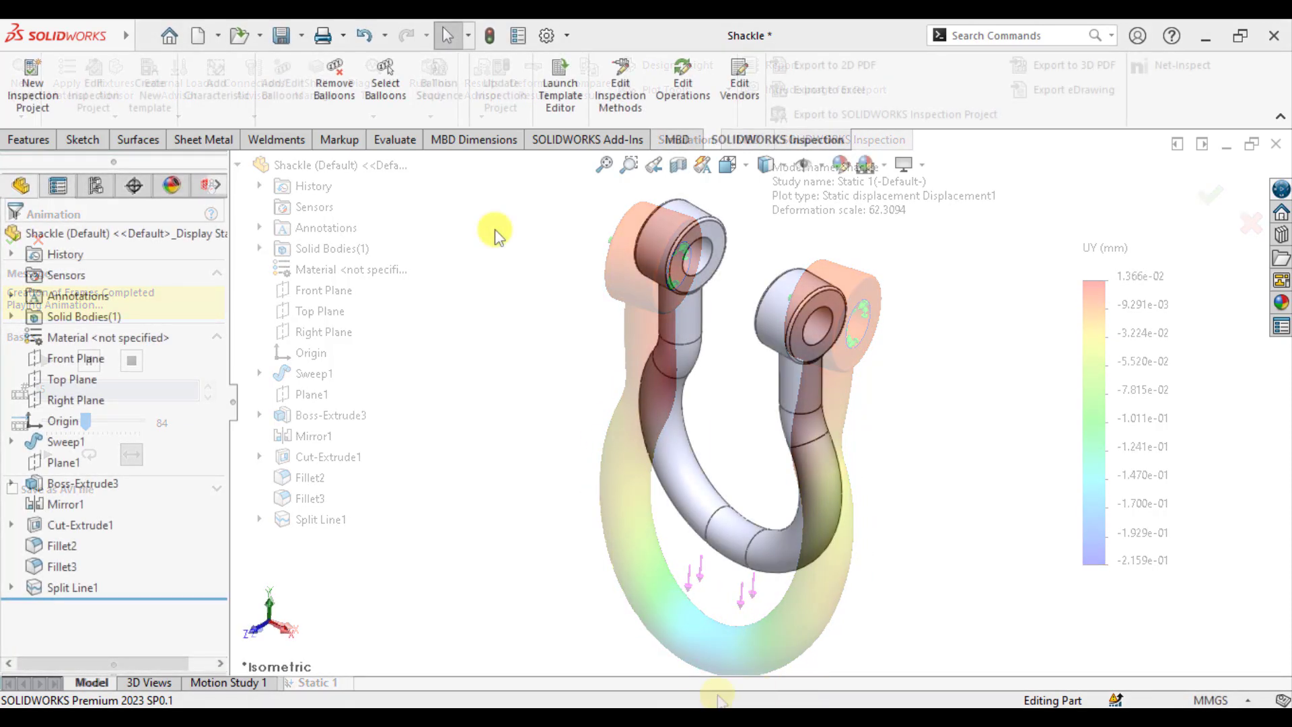
# Activate the SOLIDWORKS Simulation Premium add-in from the Add-Ins tab.
pyautogui.moveTo(525, 397); pyautogui.dragTo(550, 376, button='middle')
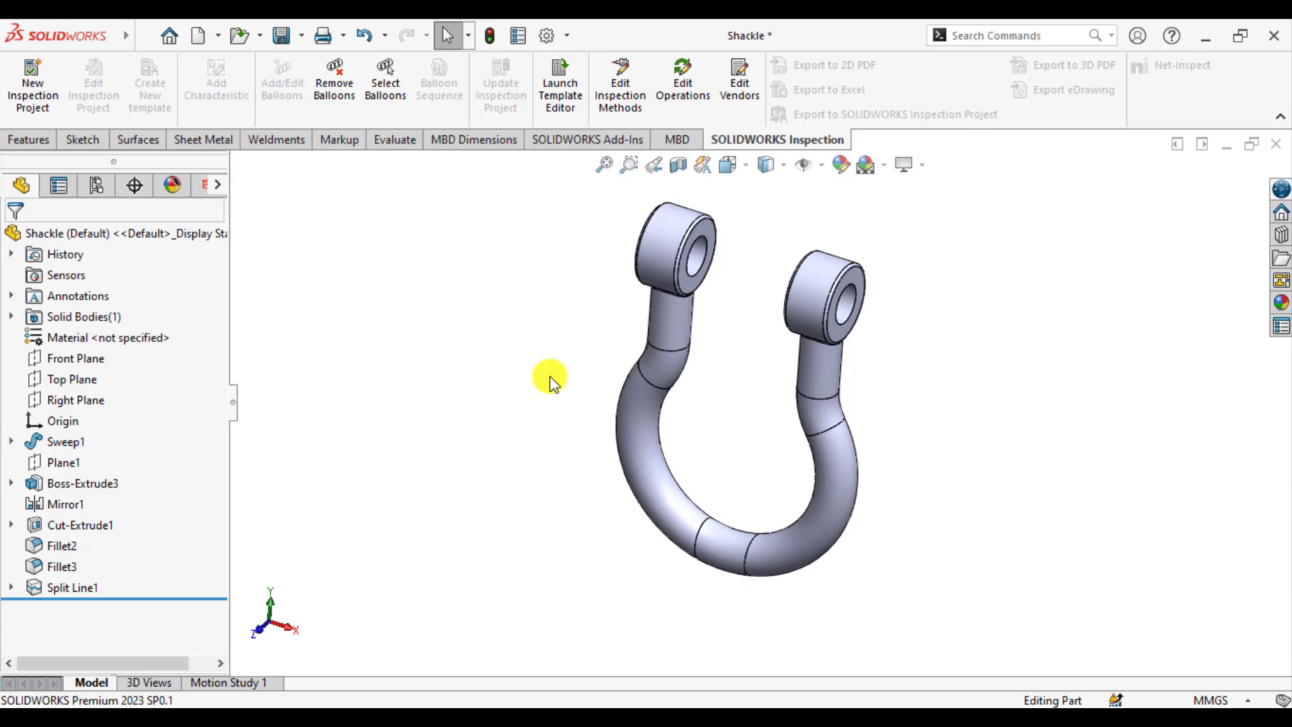
pyautogui.click(482, 304)
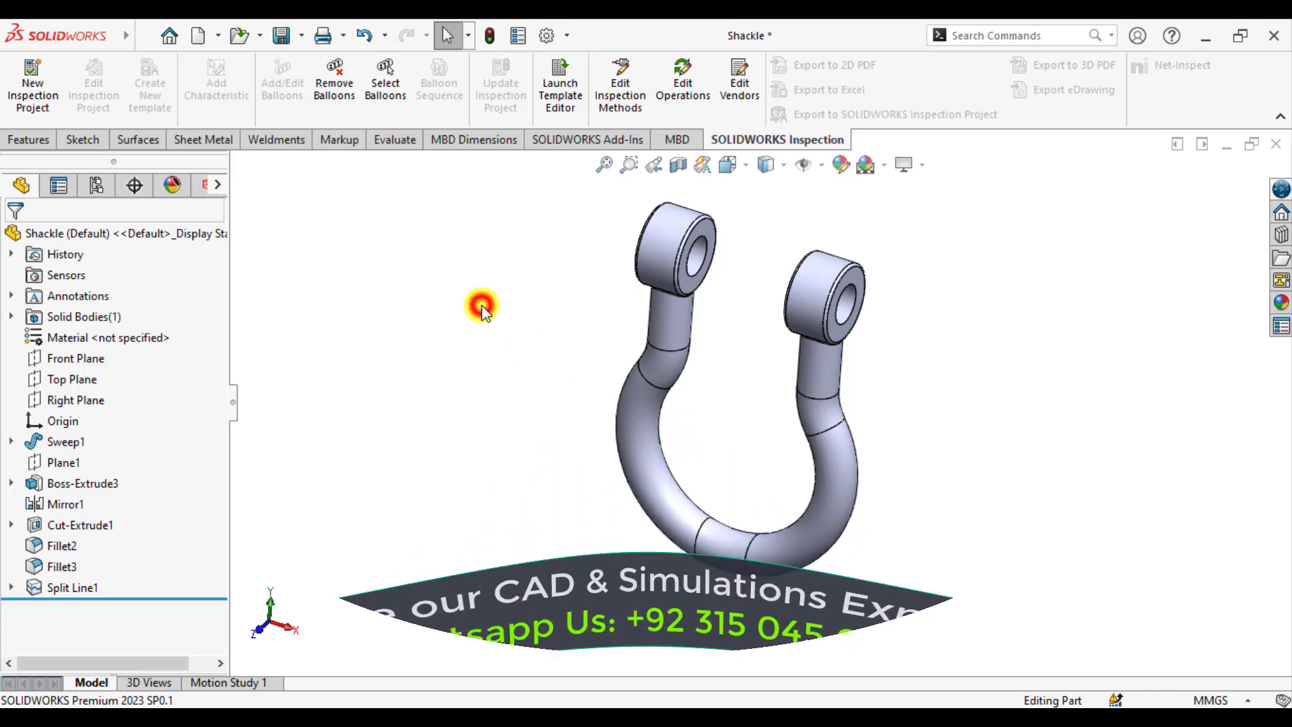
pyautogui.click(600, 139)
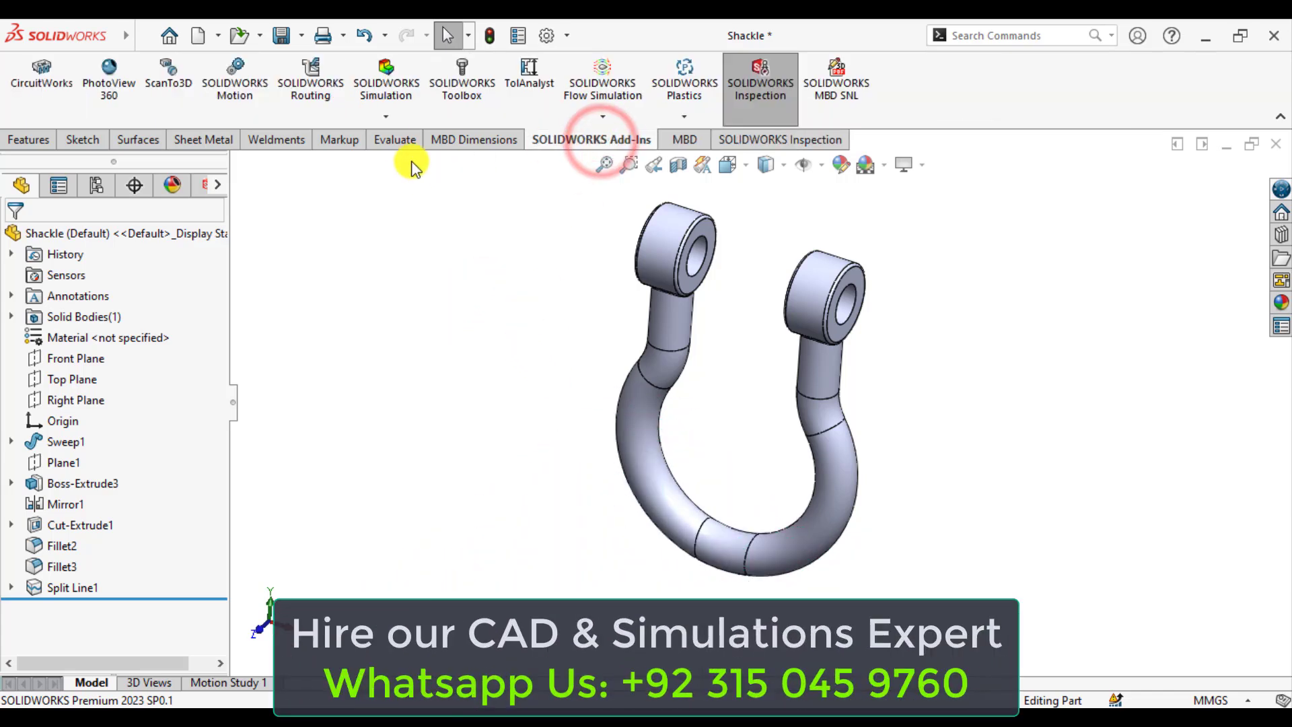
pyautogui.click(385, 120)
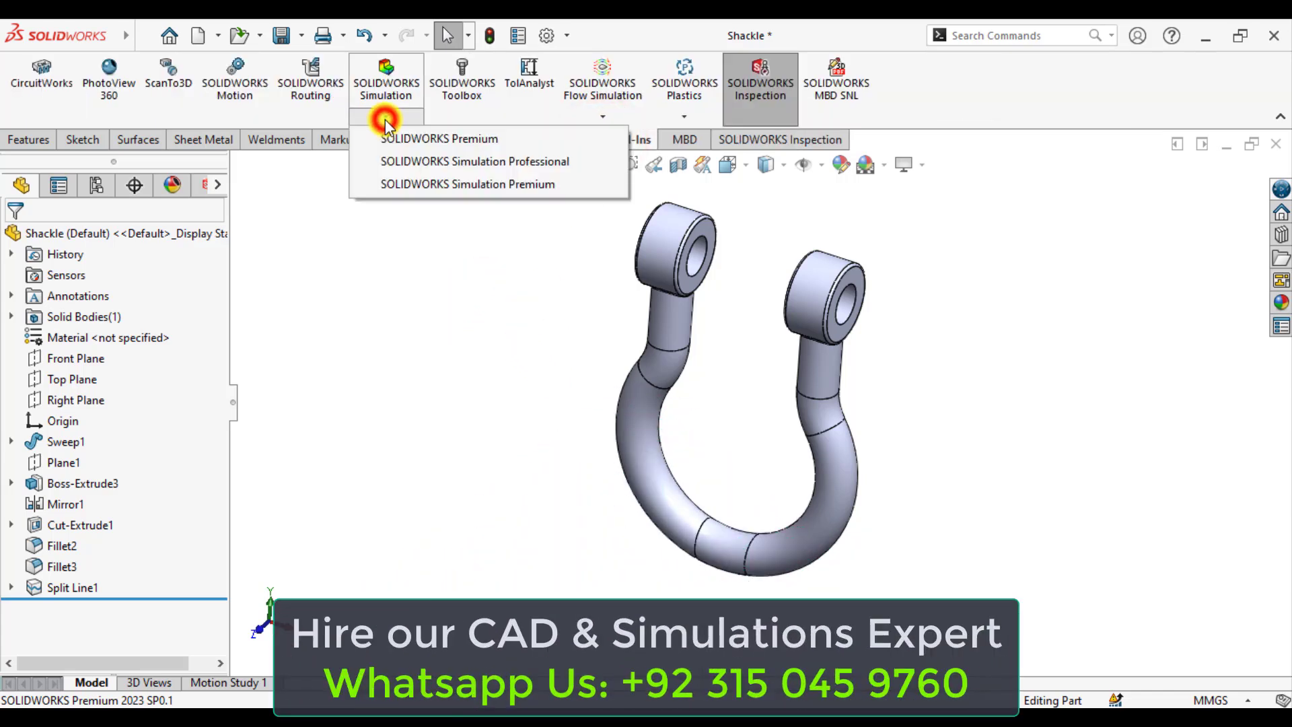
pyautogui.click(418, 185)
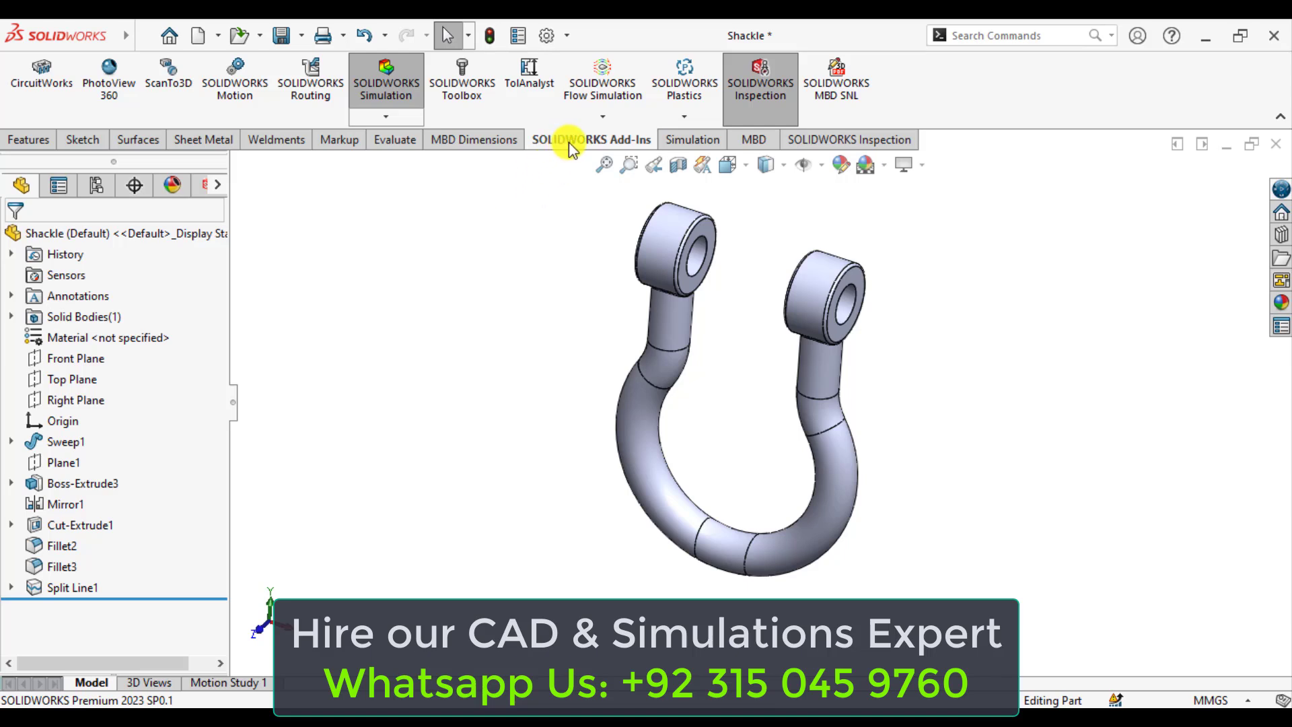
# Create a new Static study for the shackle, keeping the default name Static 1.
pyautogui.click(680, 139)
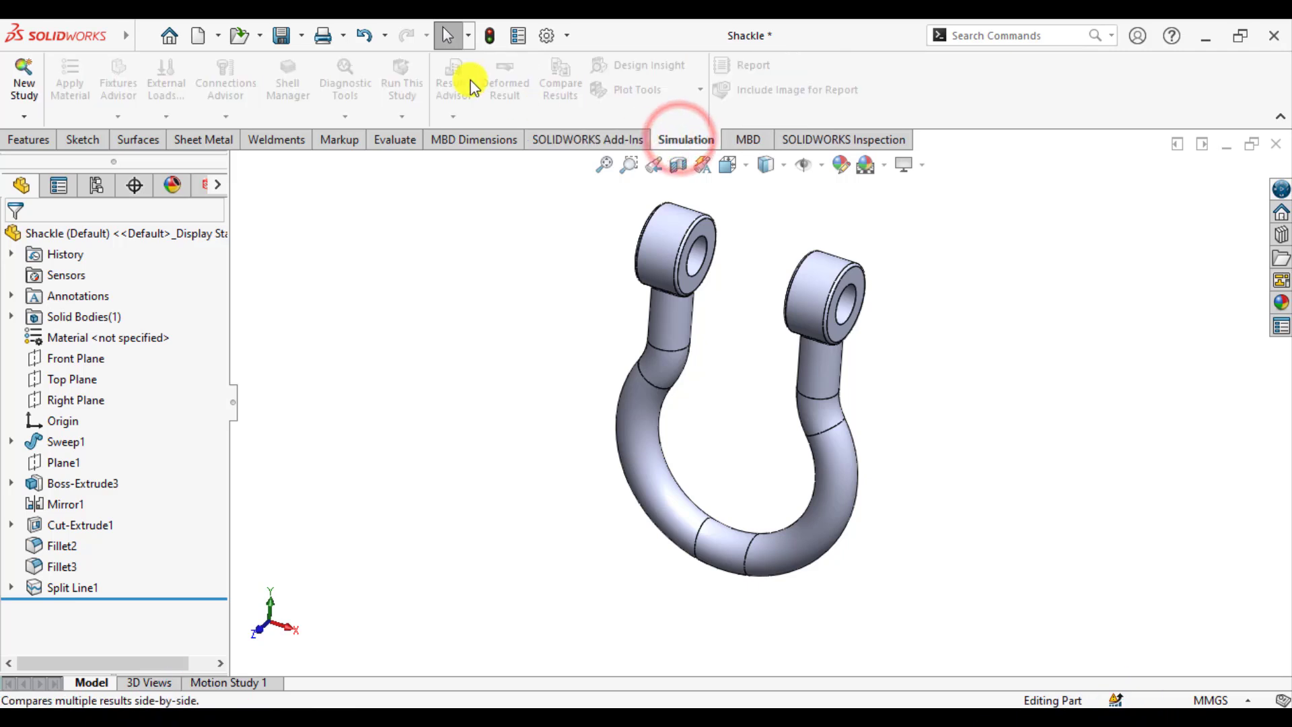
pyautogui.click(26, 85)
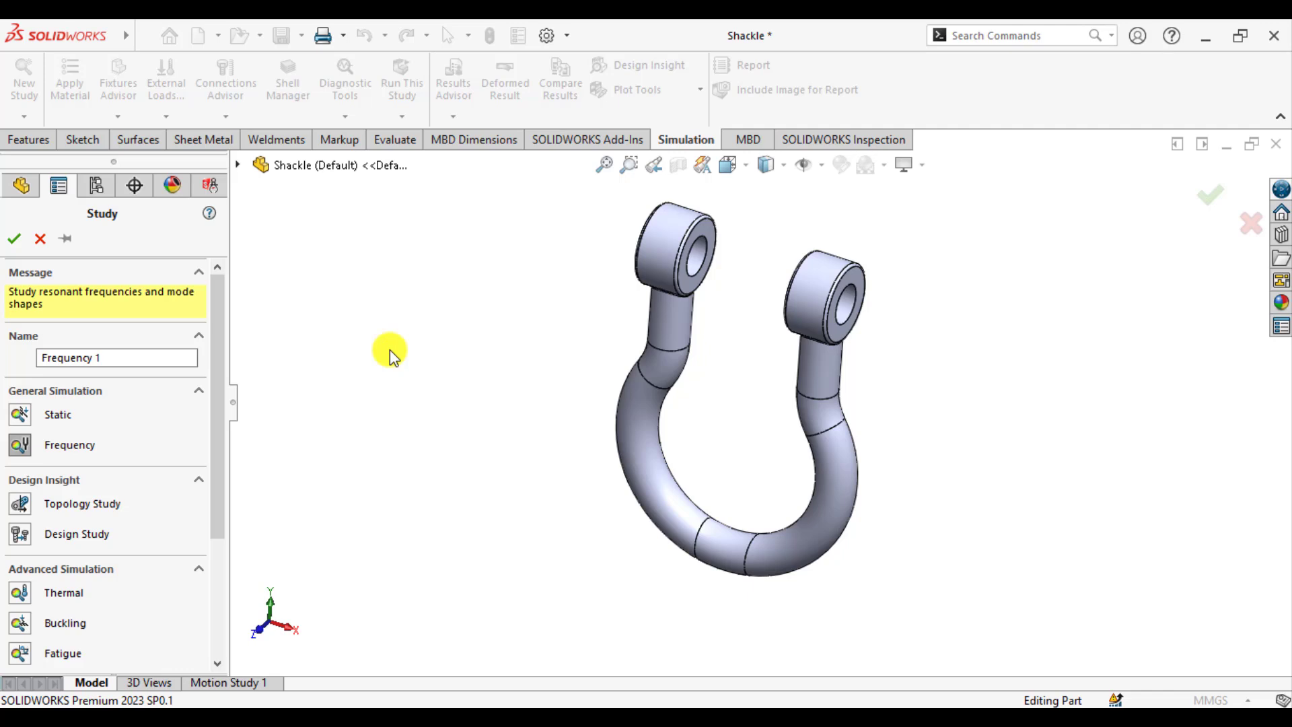
pyautogui.click(20, 415)
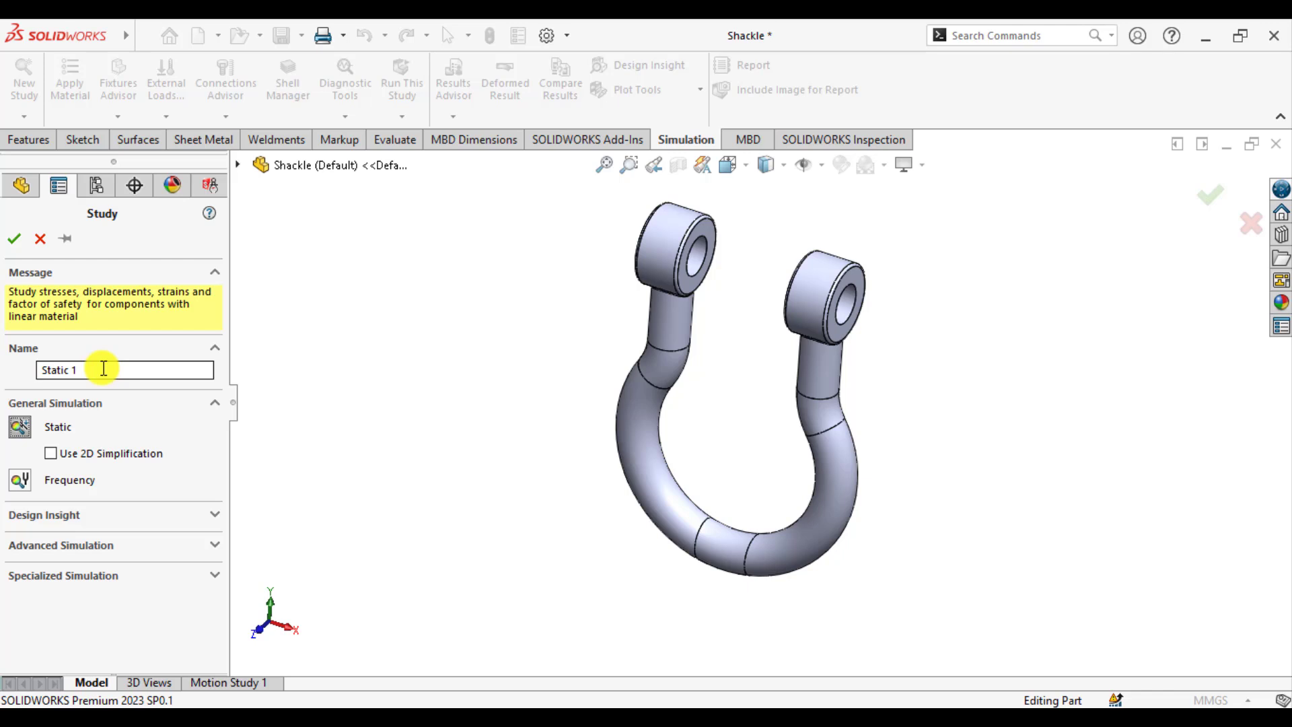
pyautogui.click(14, 239)
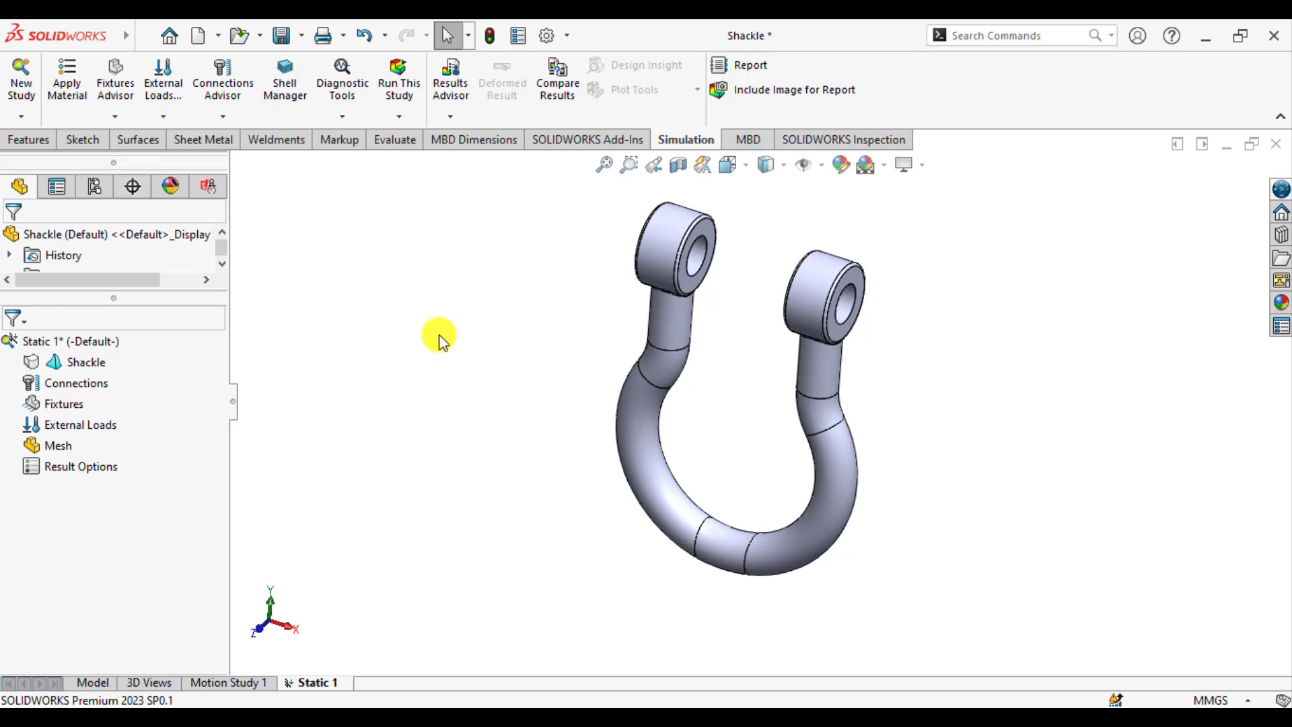
# Apply AISI 1035 Steel (SS) to the Shackle body through Apply/Edit Material.
pyautogui.rightClick(74, 366)
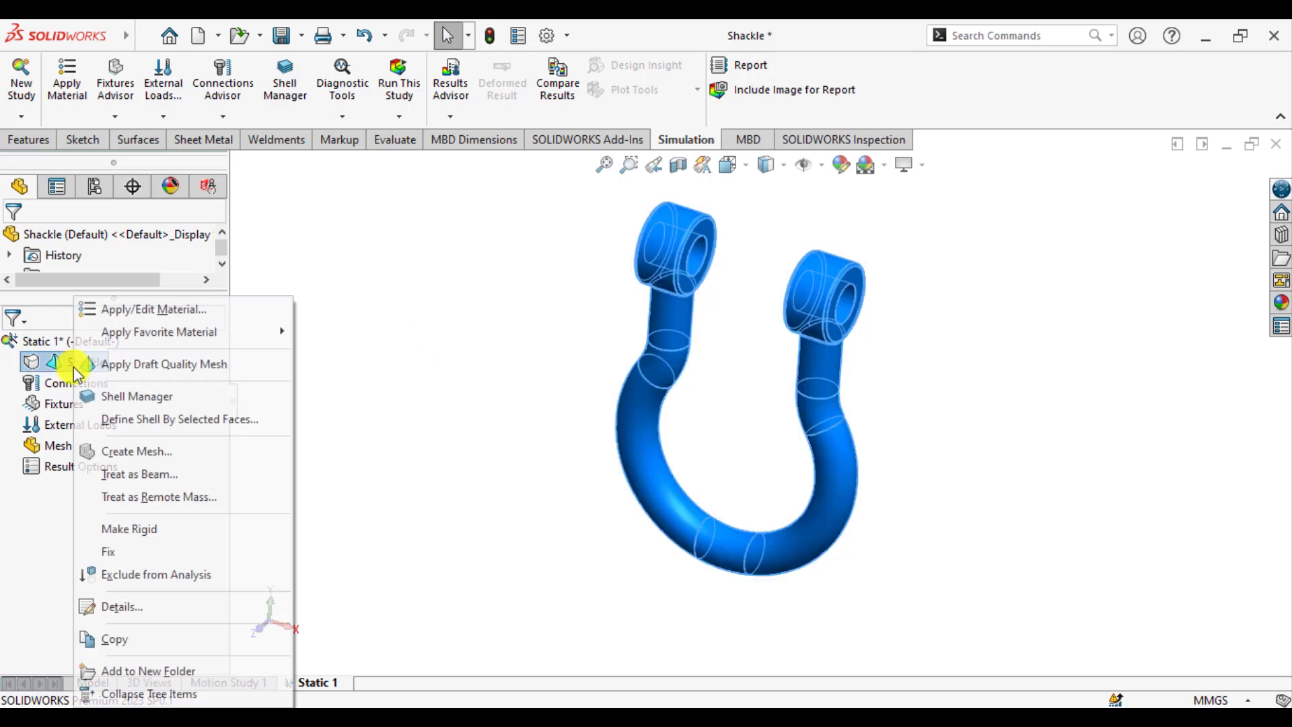
pyautogui.click(174, 308)
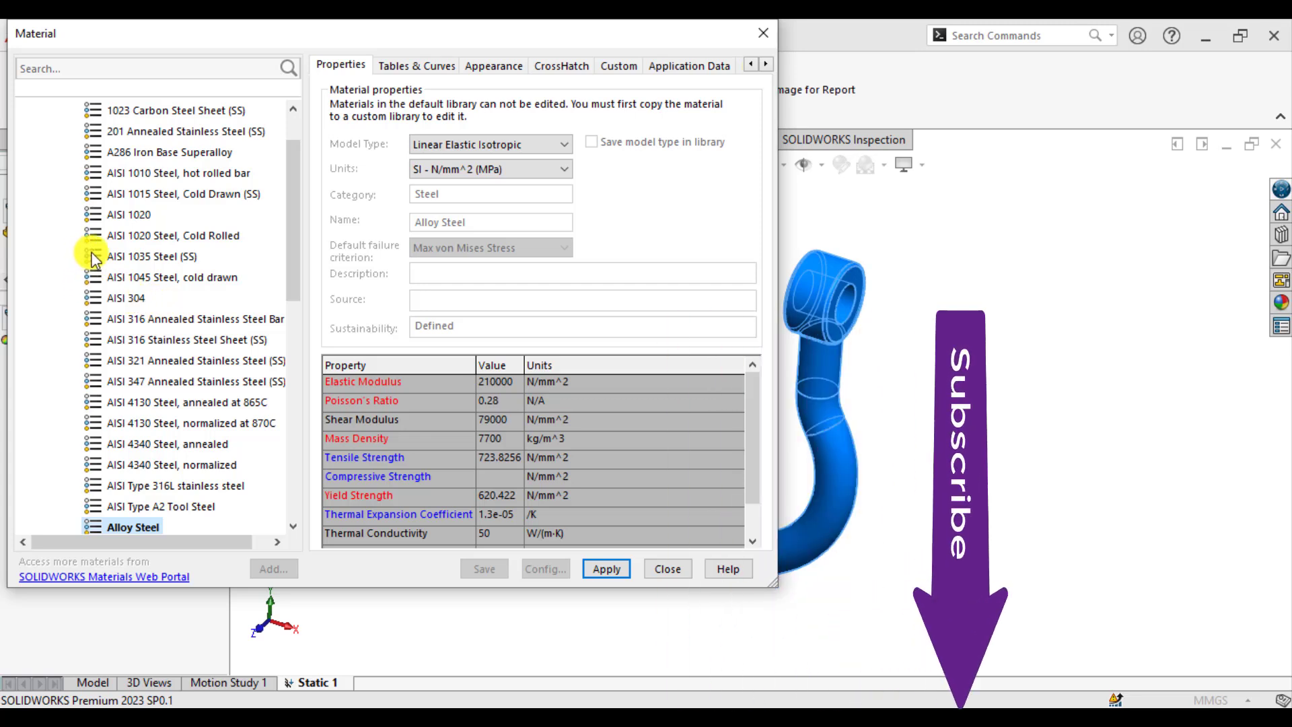
pyautogui.click(136, 258)
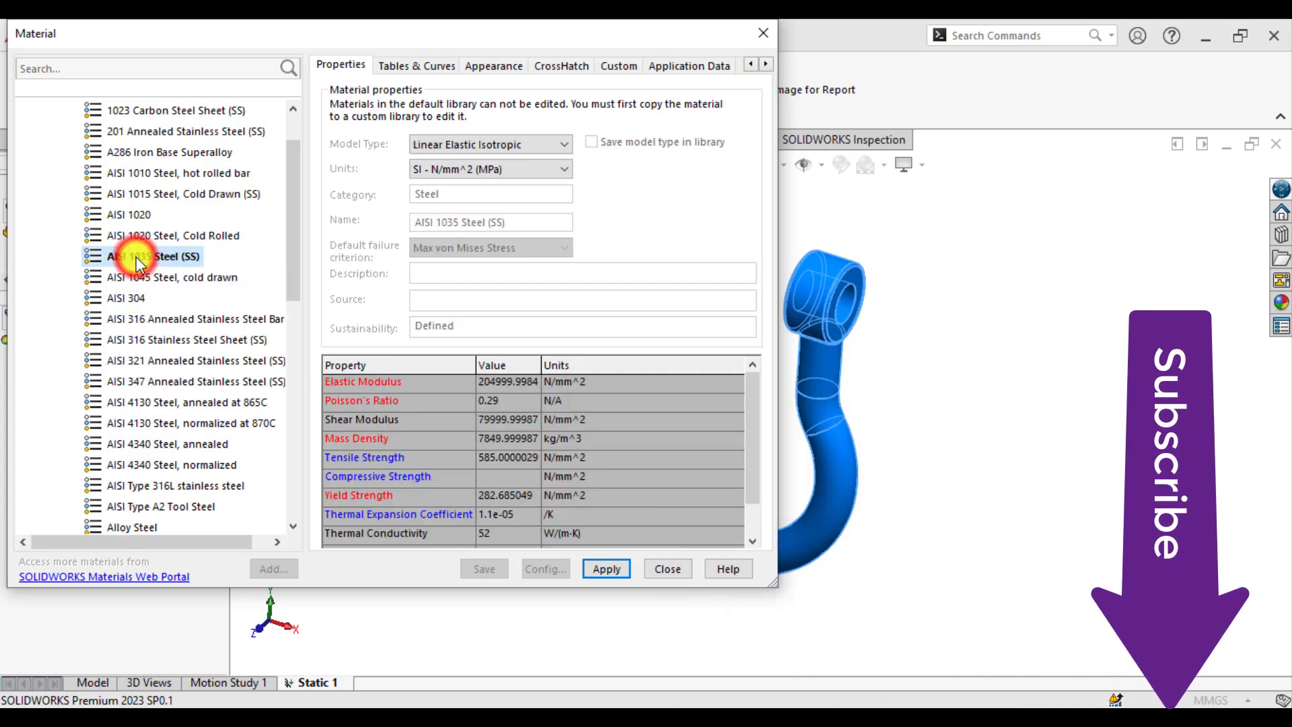
pyautogui.click(613, 571)
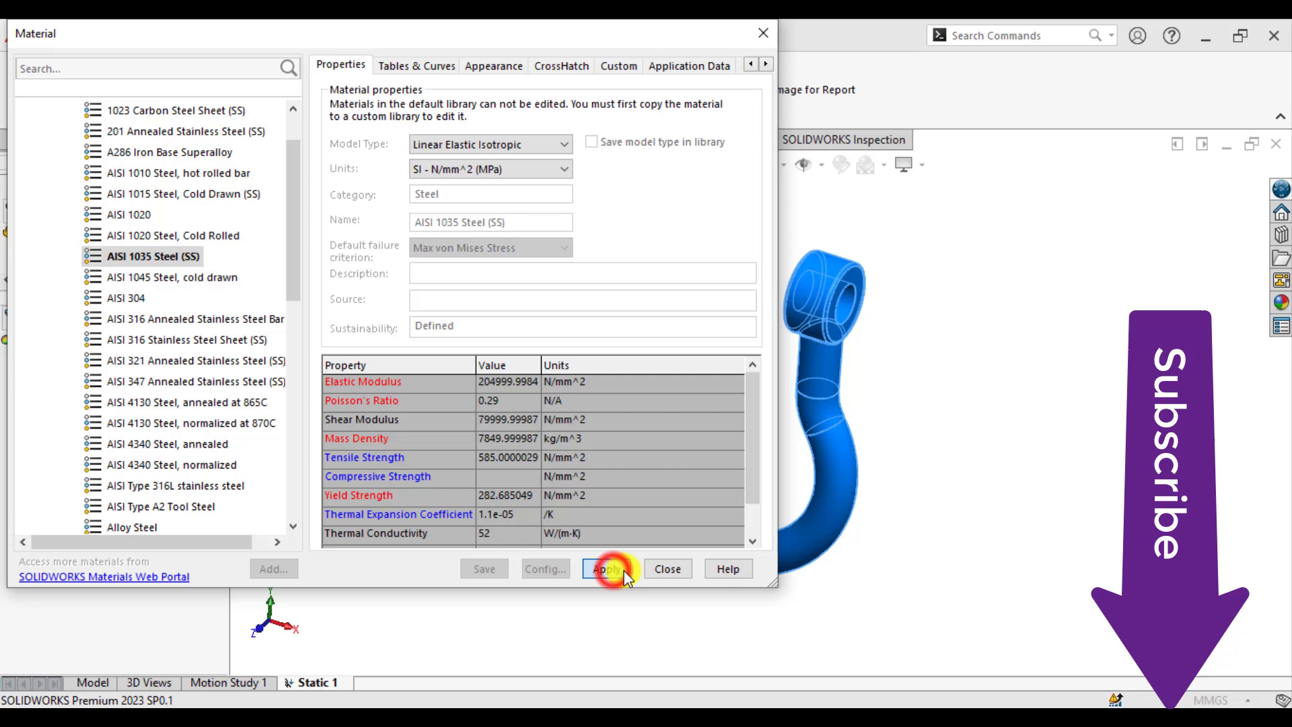
pyautogui.click(661, 569)
pyautogui.click(522, 532)
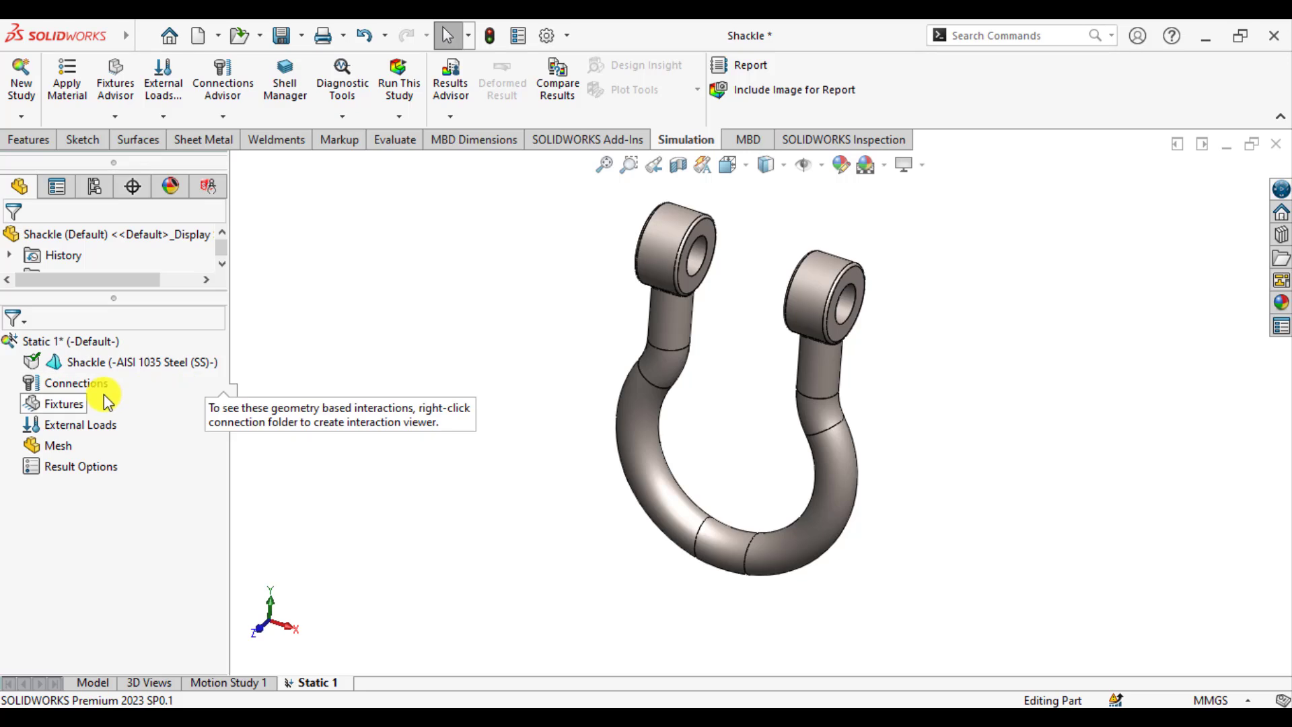
# Add a Fixed Geometry fixture on the inner faces of the left and right eye holes.
pyautogui.rightClick(62, 408)
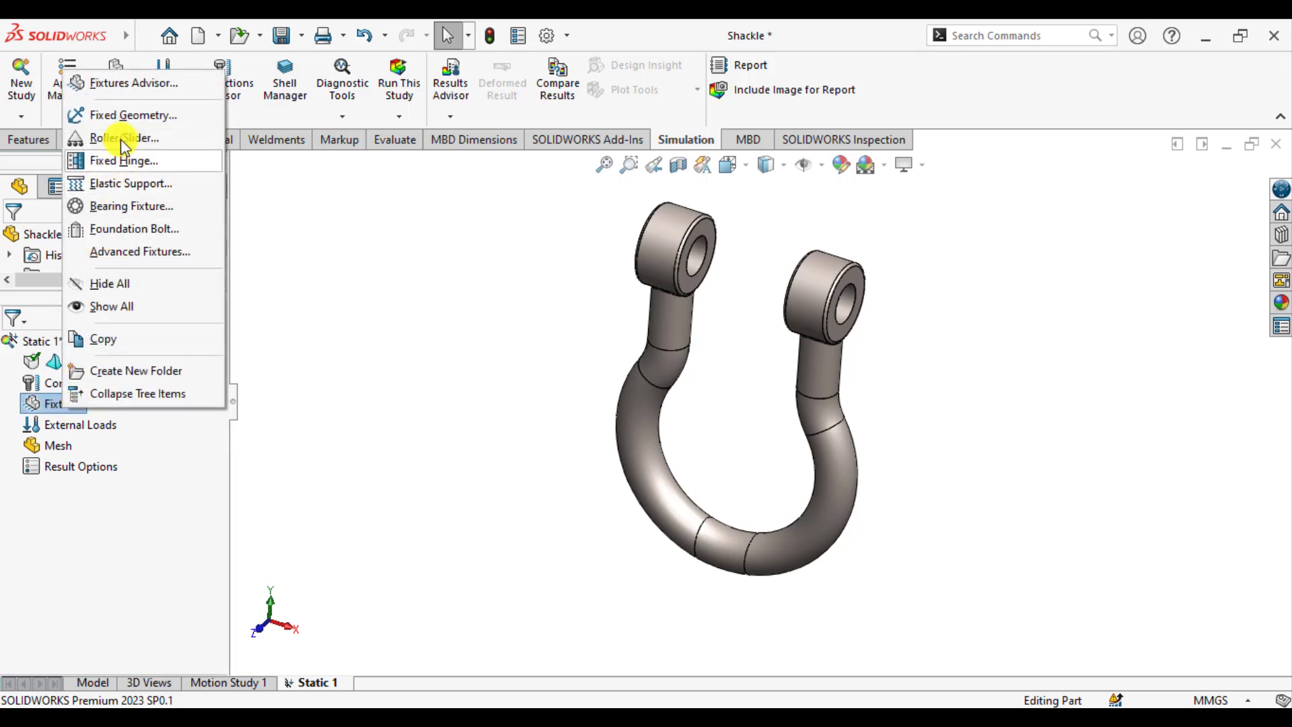
pyautogui.click(132, 116)
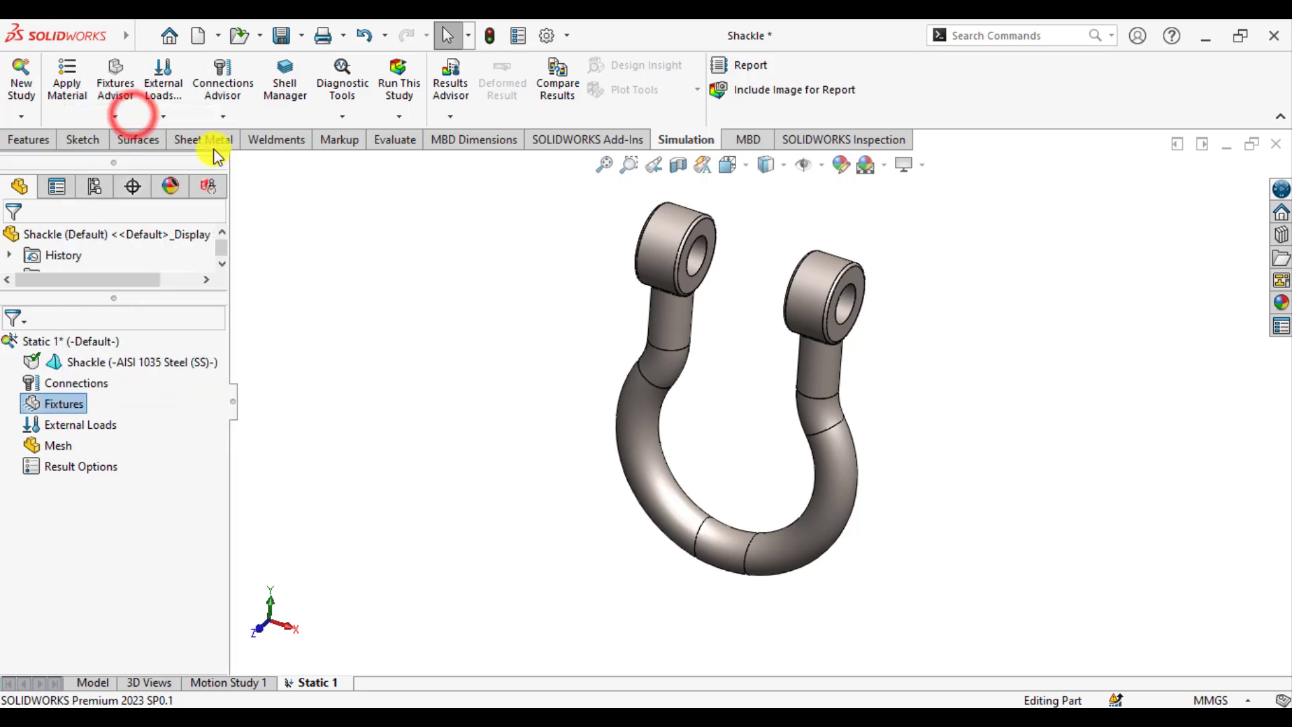
pyautogui.click(673, 272)
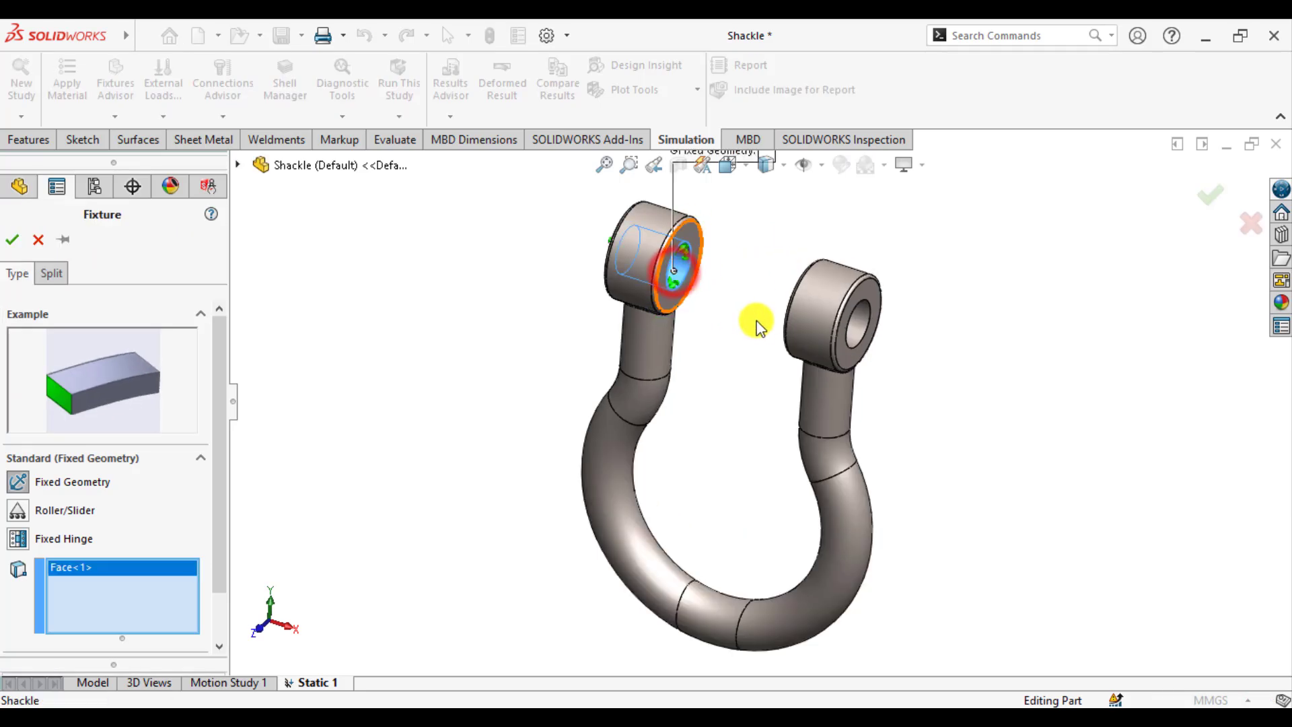
pyautogui.click(852, 332)
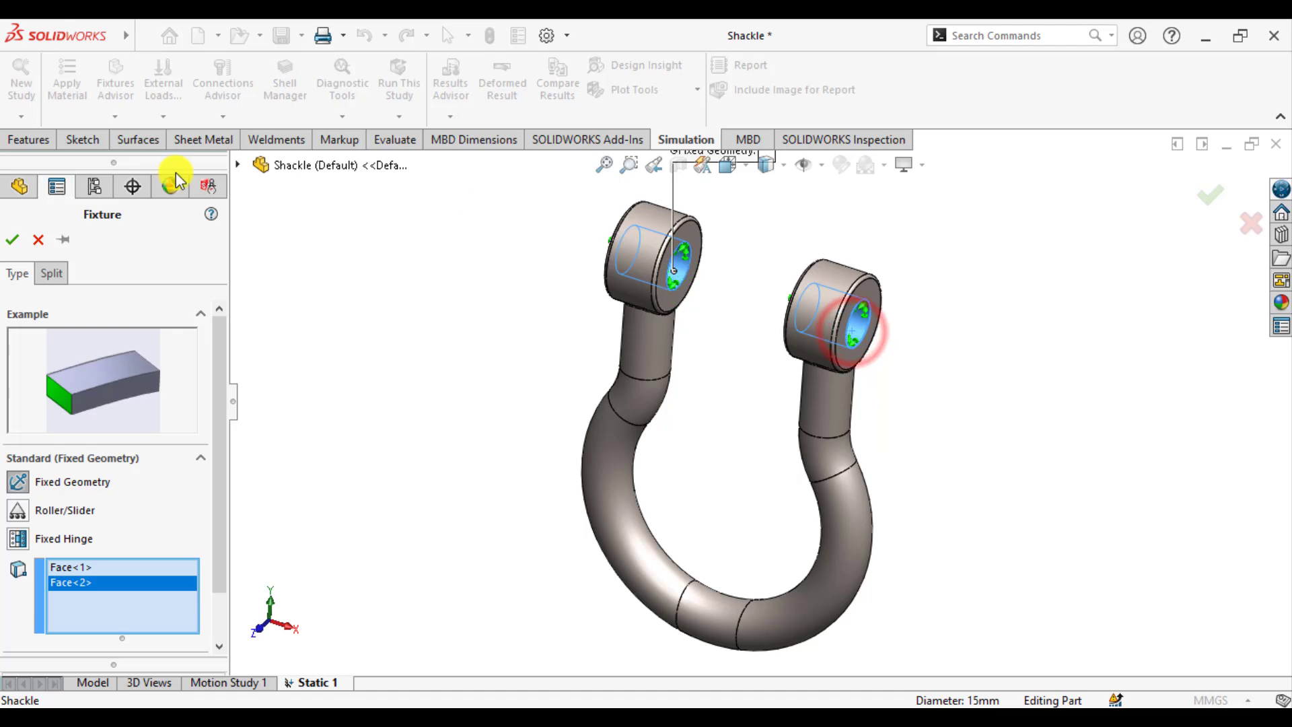
pyautogui.click(12, 240)
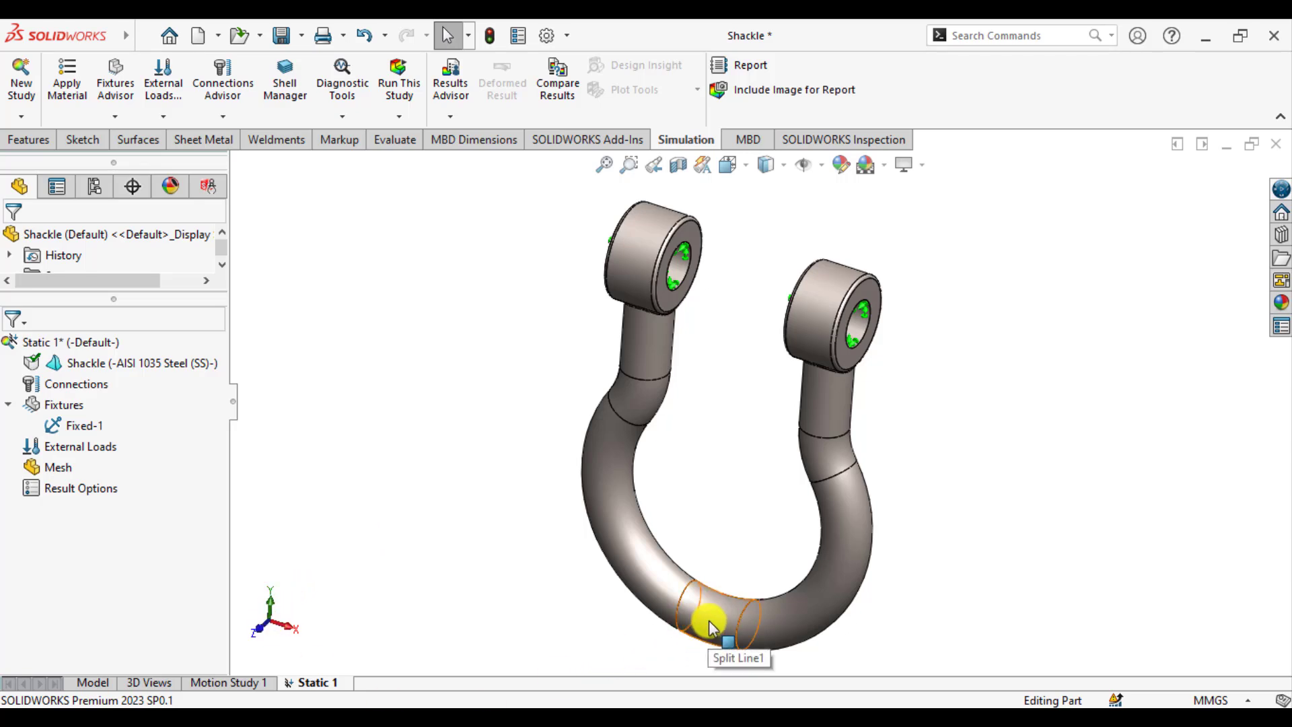
# Start a Force load on the shackle's lower bend split face using a selected direction.
pyautogui.rightClick(87, 445)
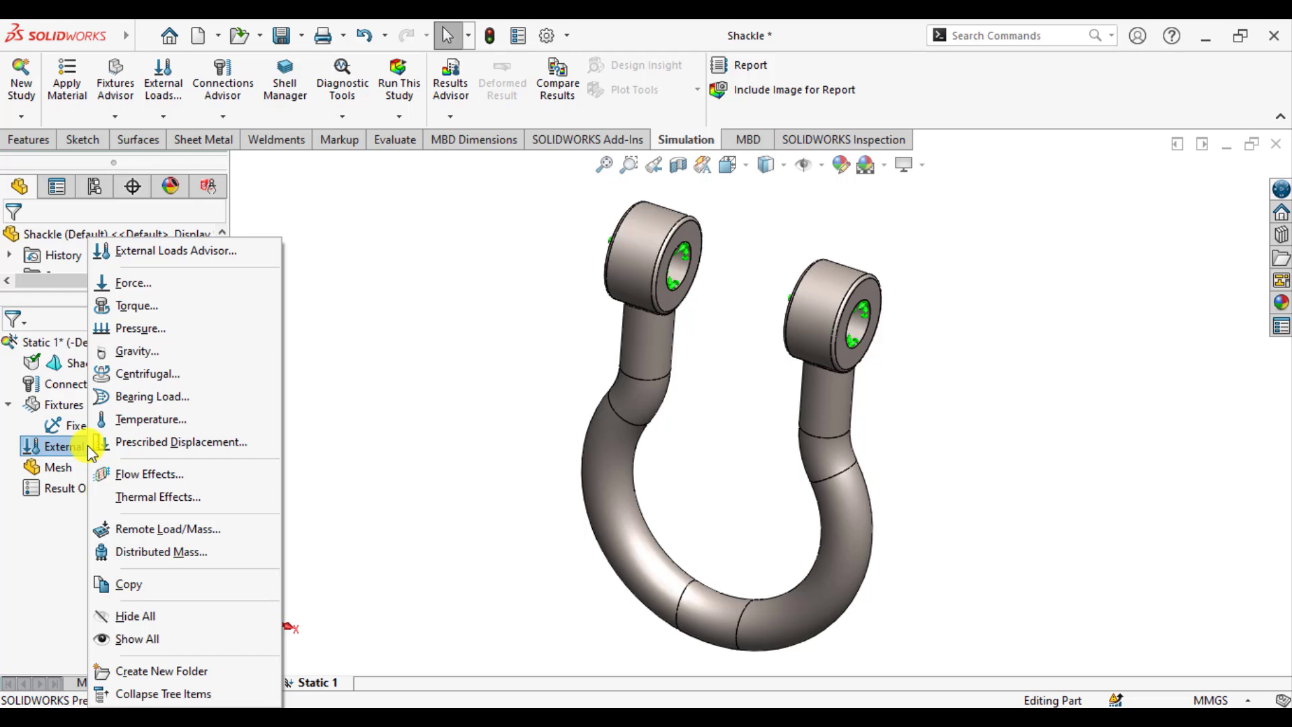
pyautogui.click(119, 284)
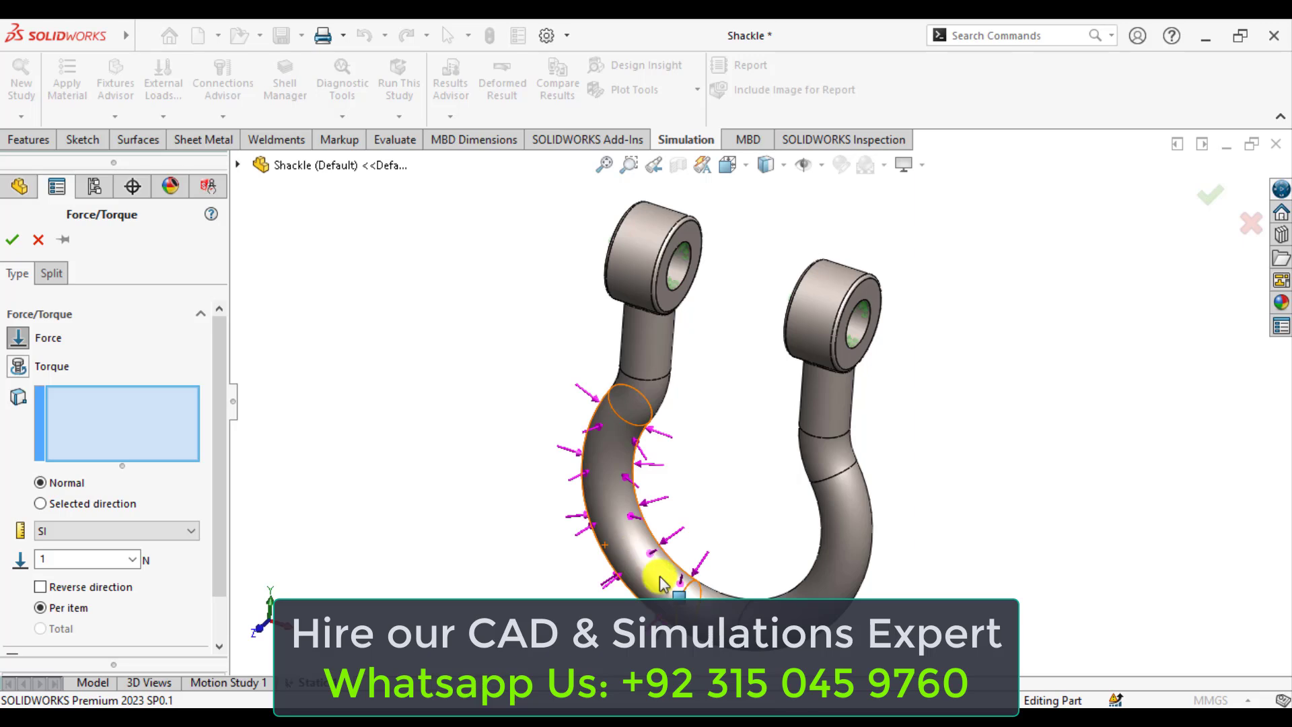
pyautogui.click(705, 595)
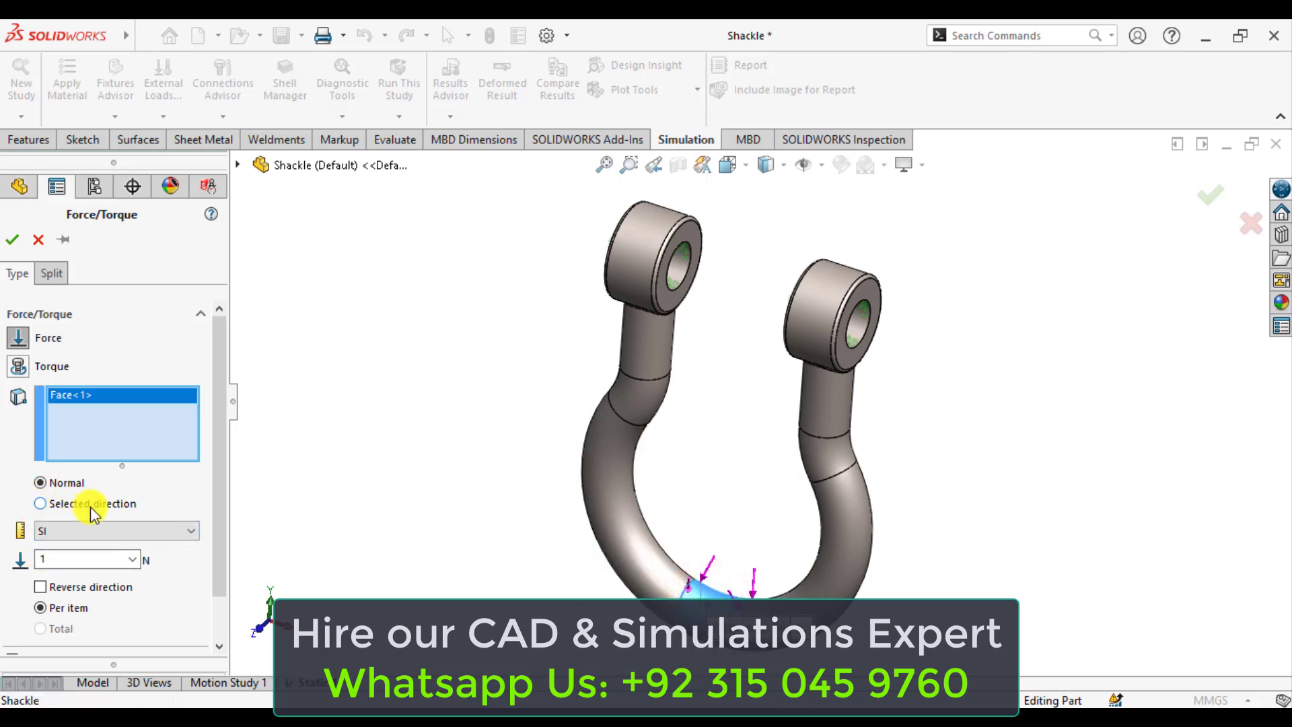
pyautogui.click(42, 503)
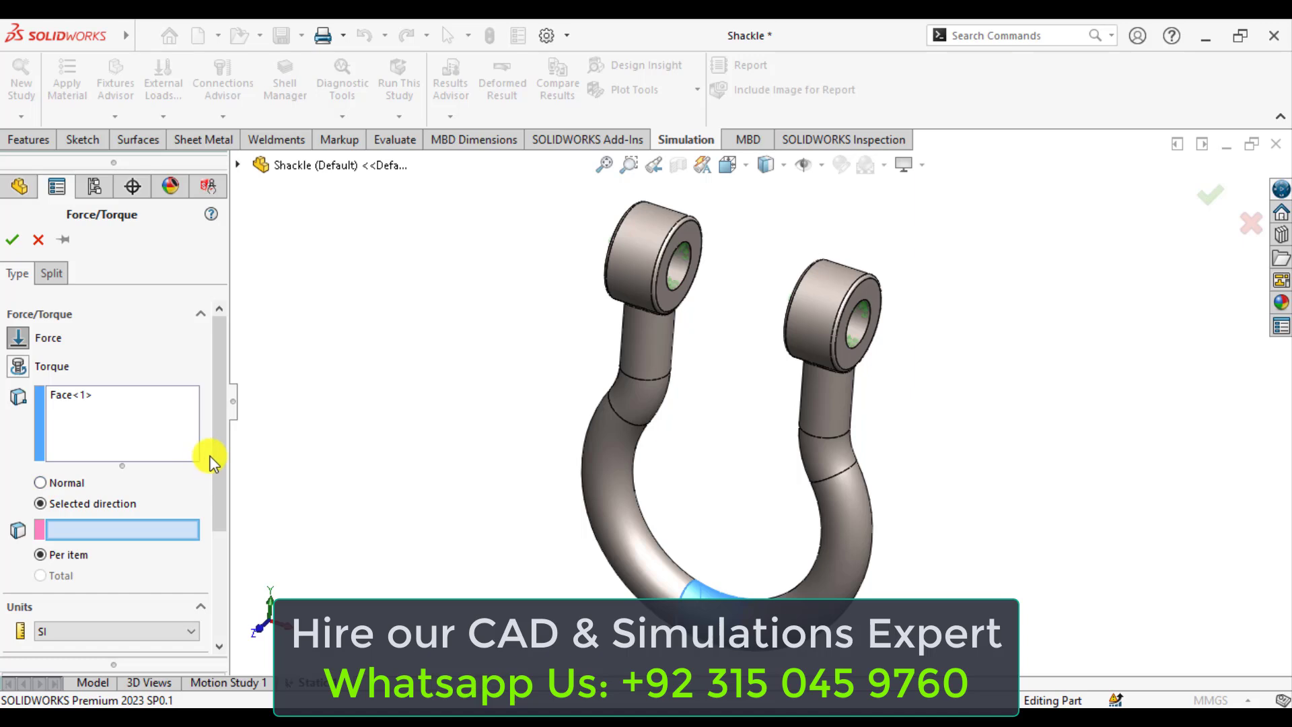
pyautogui.moveTo(218, 452); pyautogui.dragTo(228, 524)
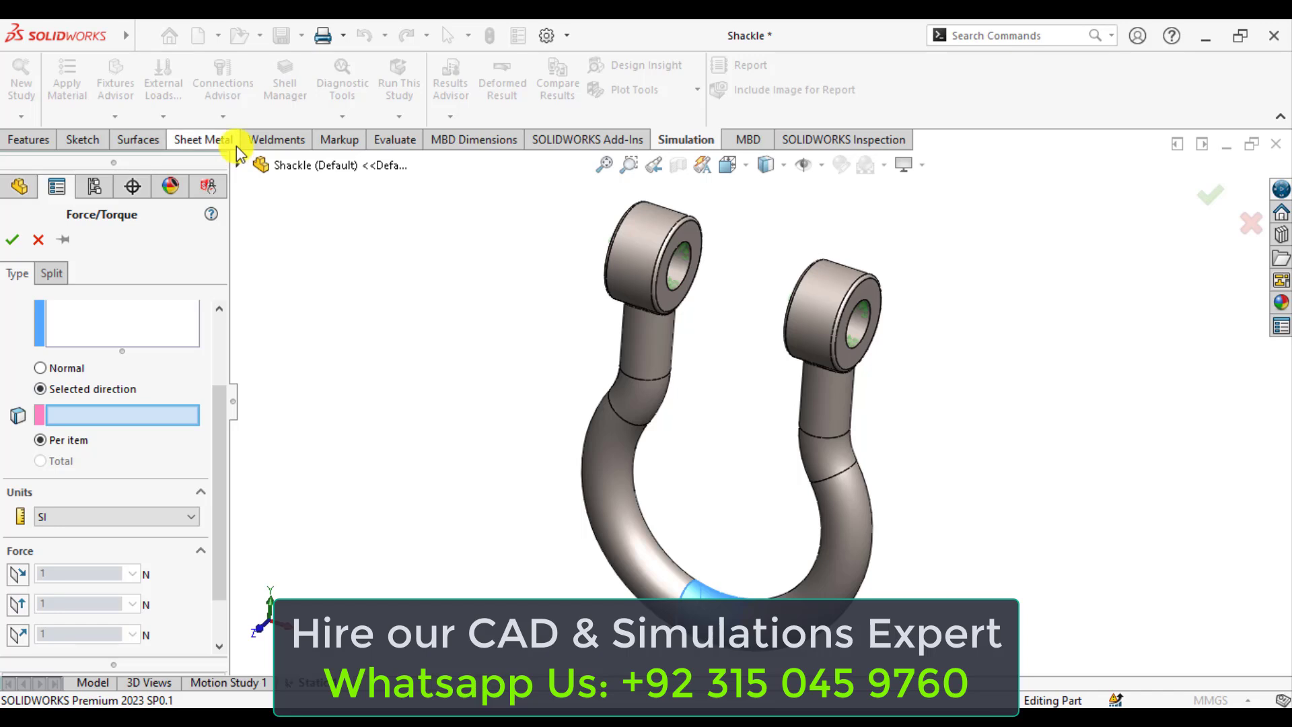
# Set the force normal to Top Plane, reversed downward, at 19,000 N.
pyautogui.click(239, 166)
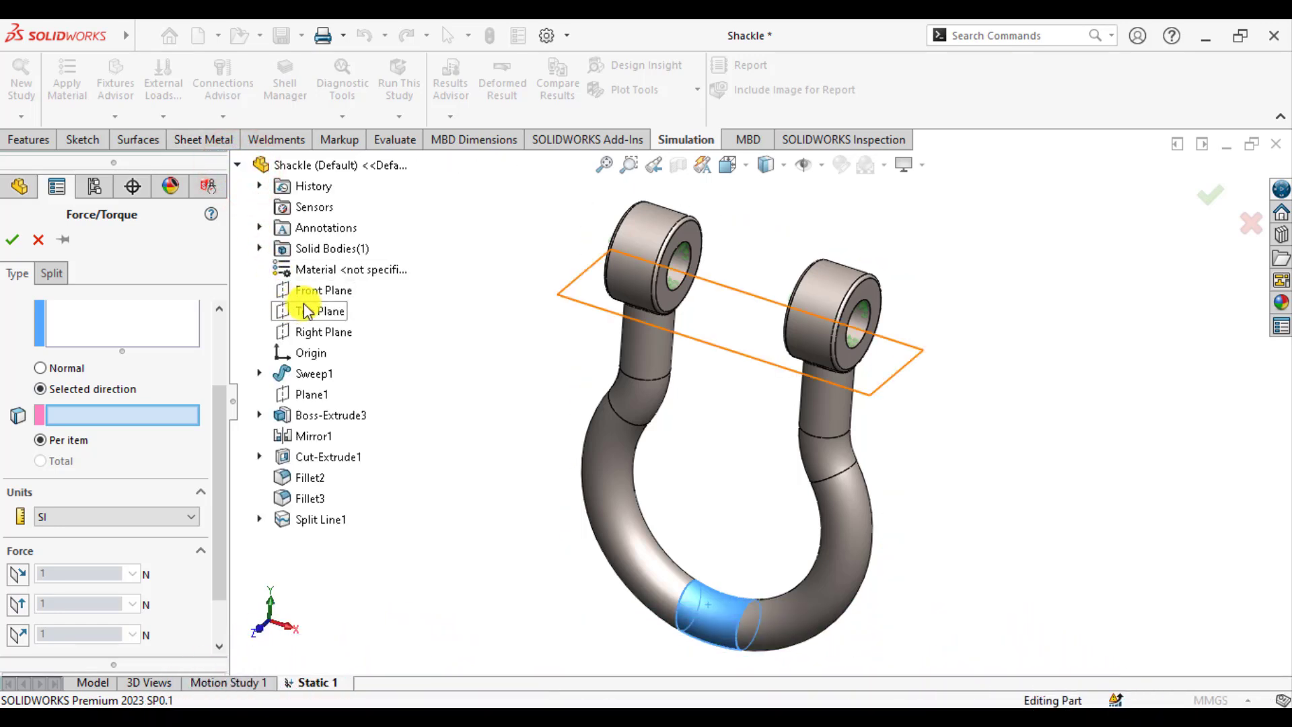
pyautogui.click(308, 311)
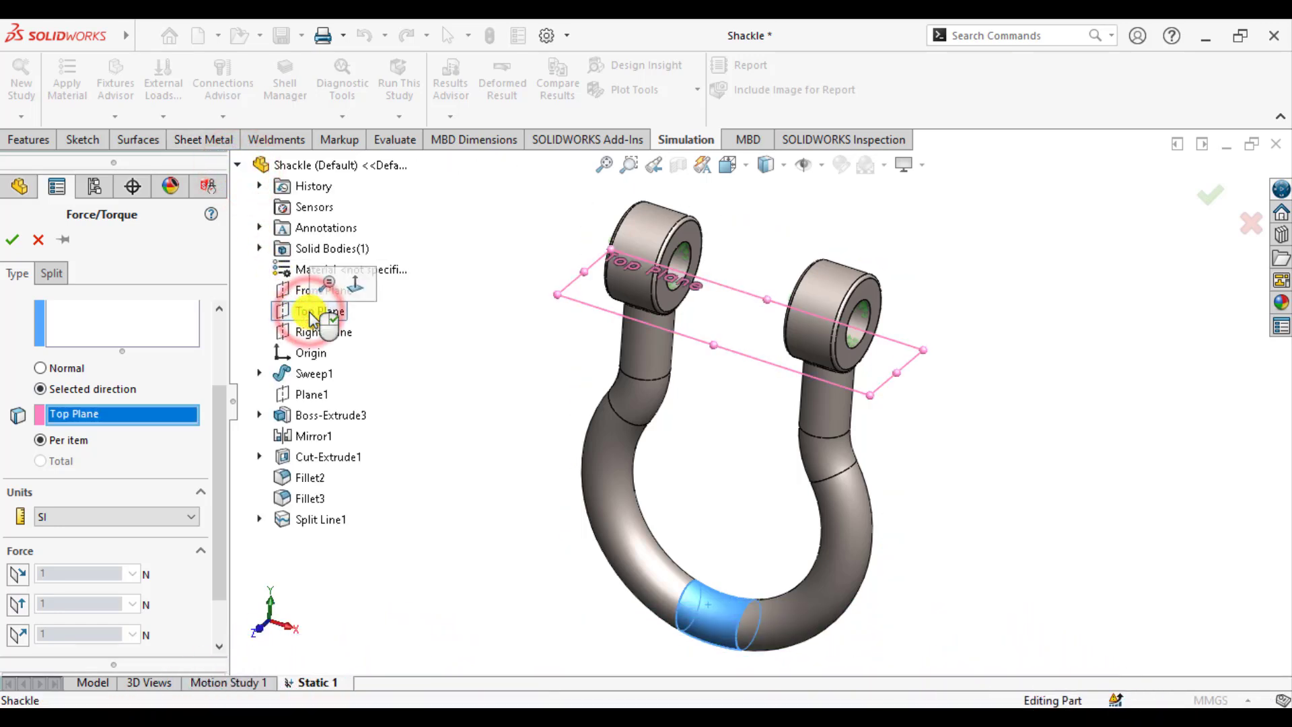
pyautogui.click(19, 638)
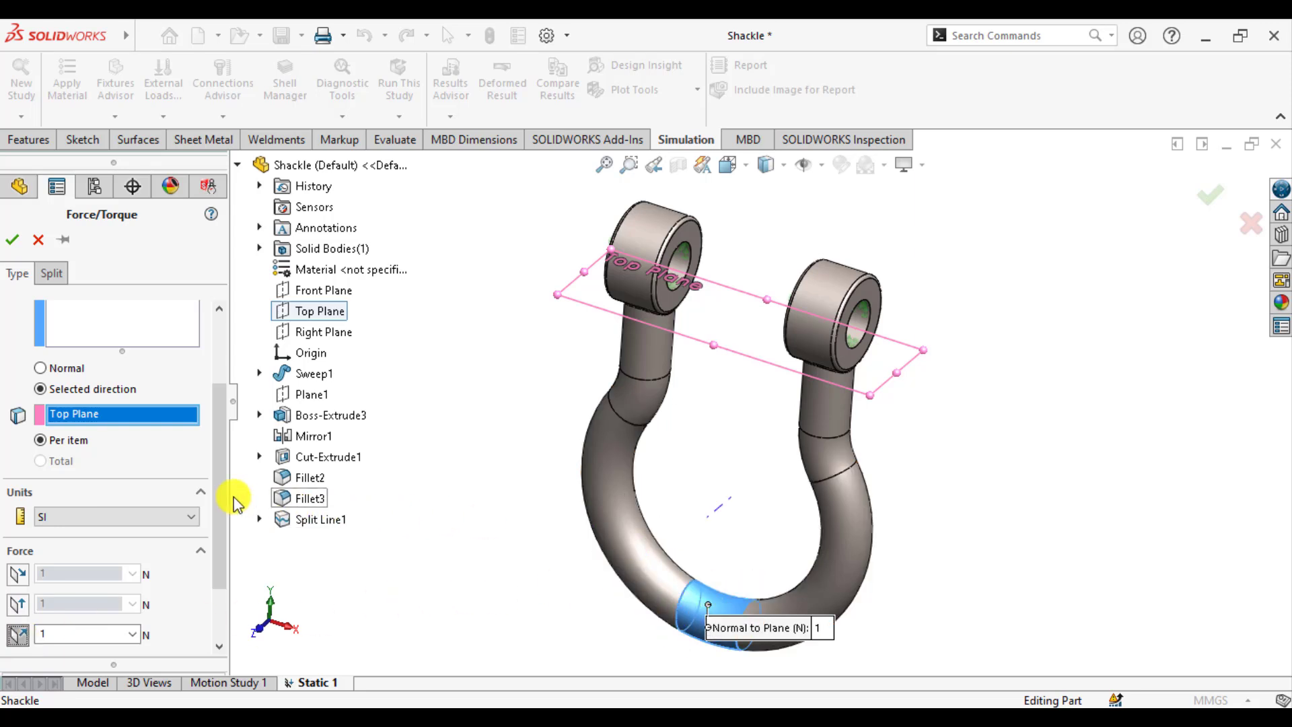
pyautogui.moveTo(221, 490); pyautogui.dragTo(235, 554)
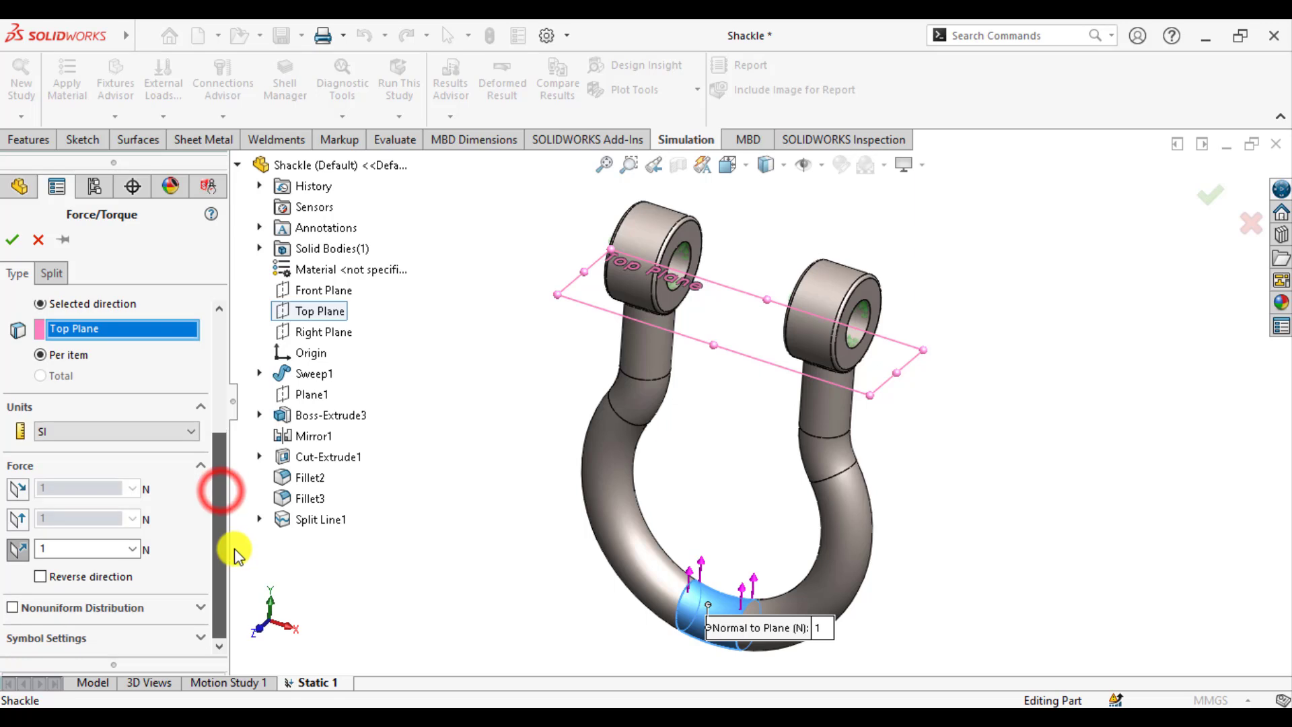
pyautogui.click(40, 577)
pyautogui.doubleClick(69, 548)
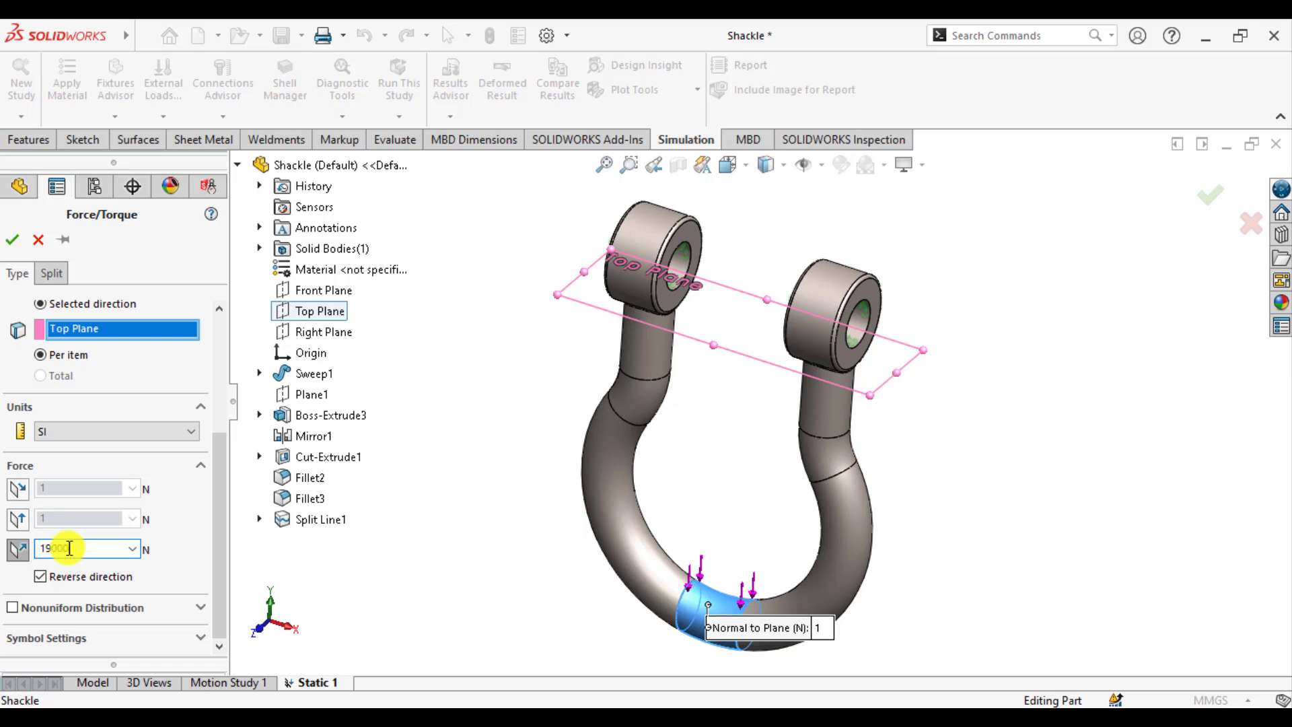
pyautogui.click(11, 240)
pyautogui.click(469, 351)
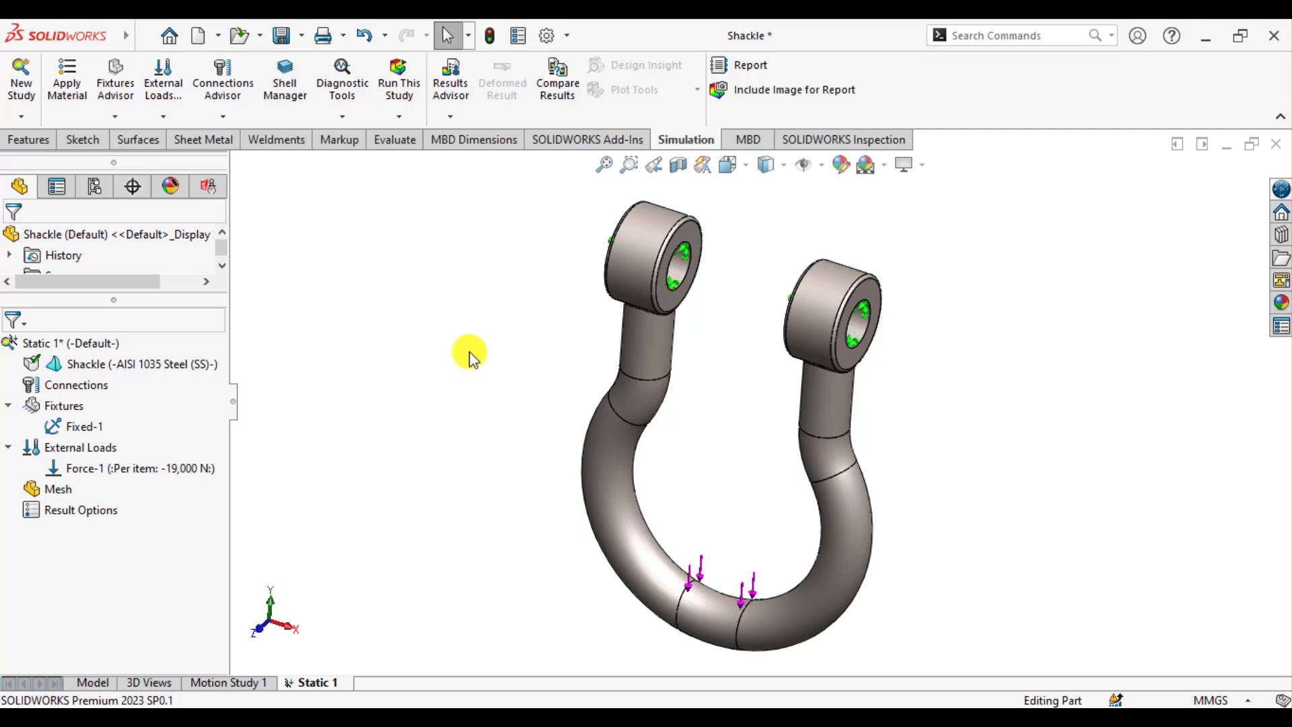
# Generate a curvature-based mesh with 7.88155032 mm and 0.76536687 mm element sizes.
pyautogui.rightClick(43, 489)
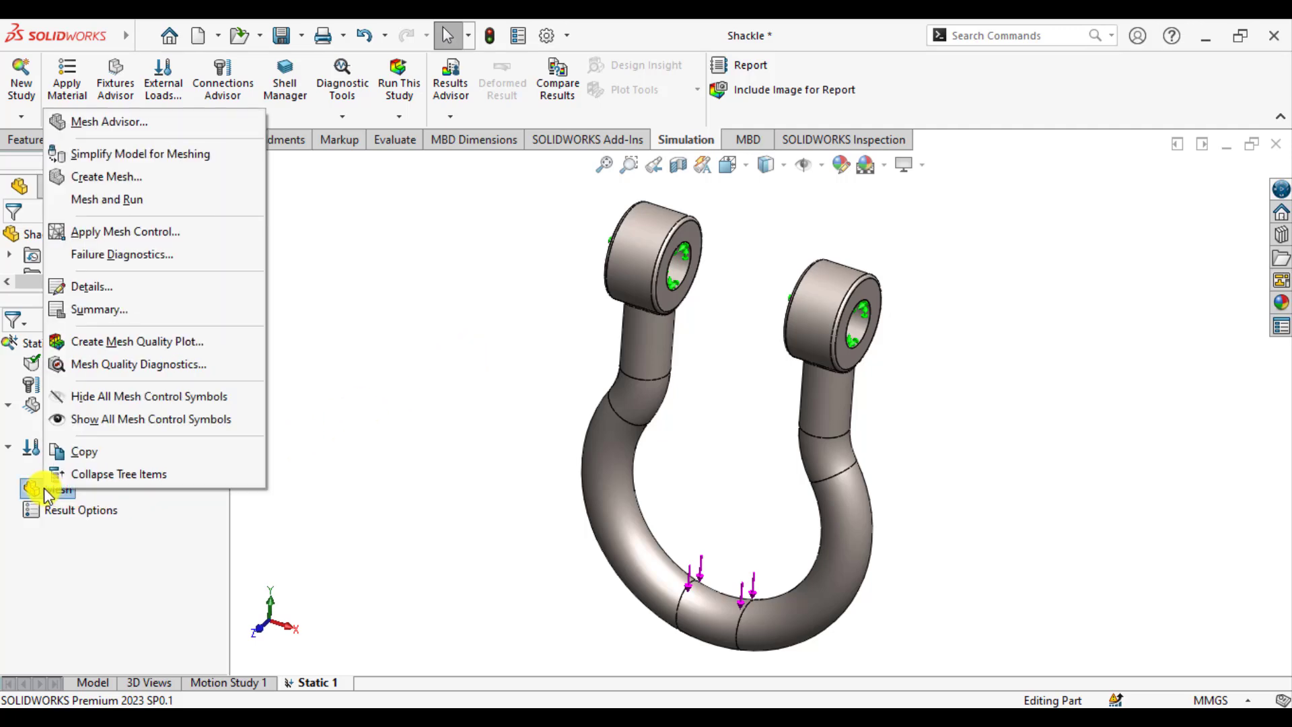
pyautogui.click(87, 178)
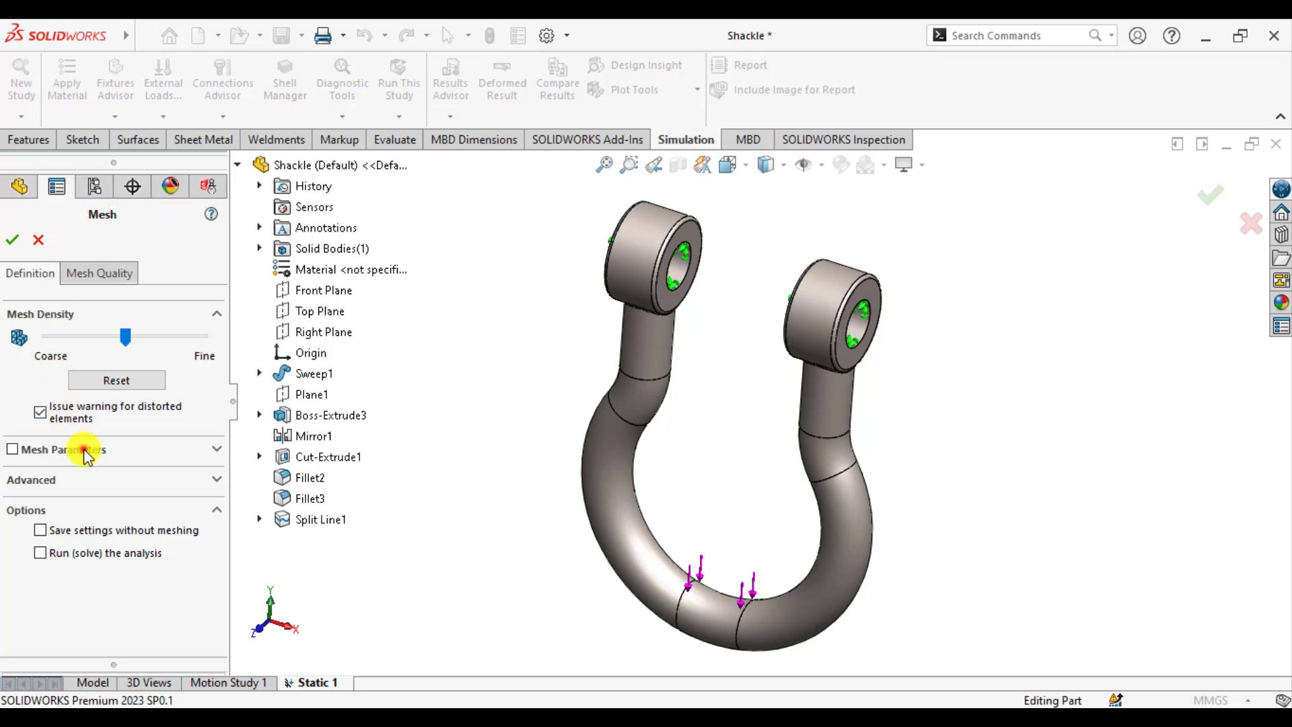
pyautogui.click(86, 456)
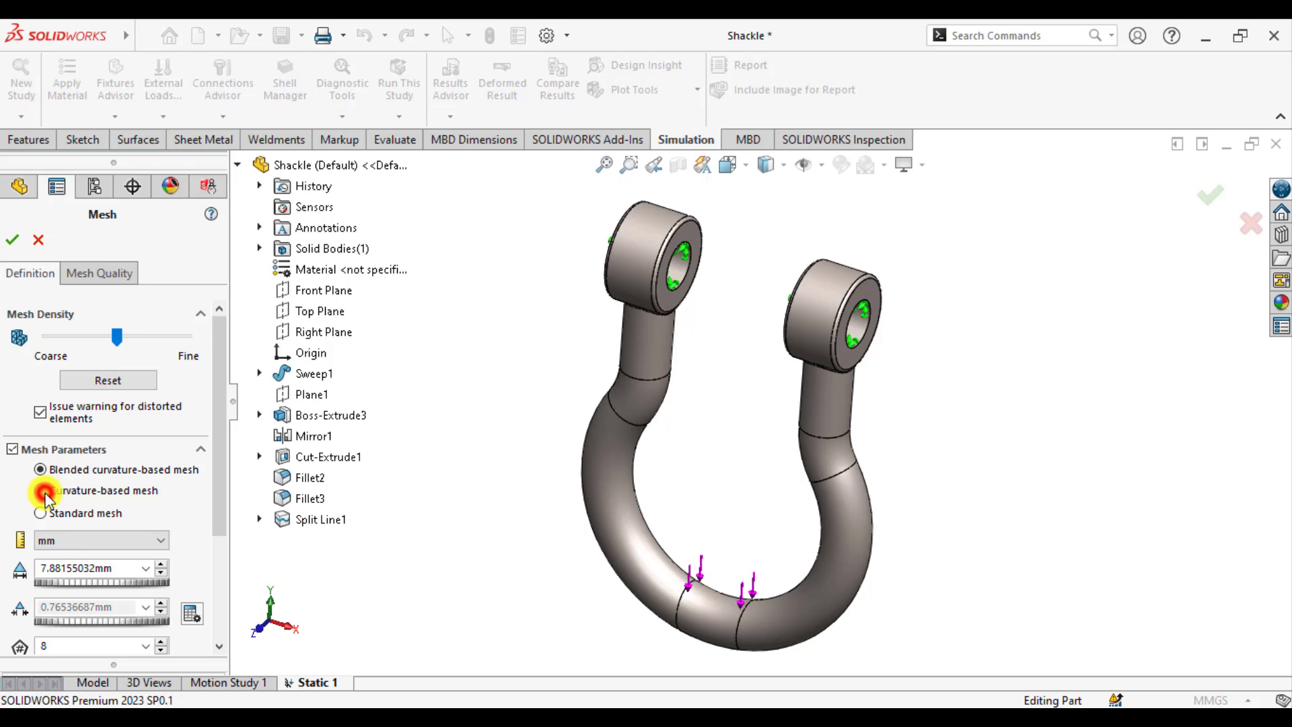
pyautogui.click(40, 491)
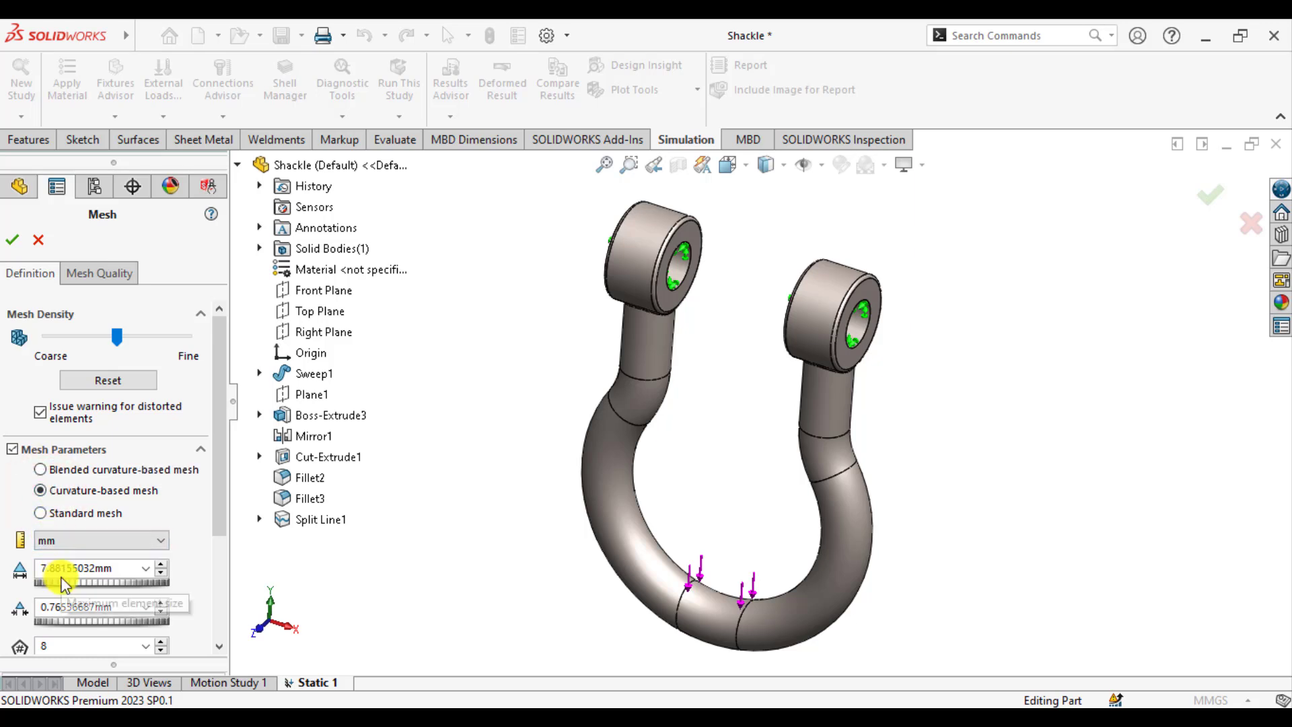
pyautogui.click(13, 241)
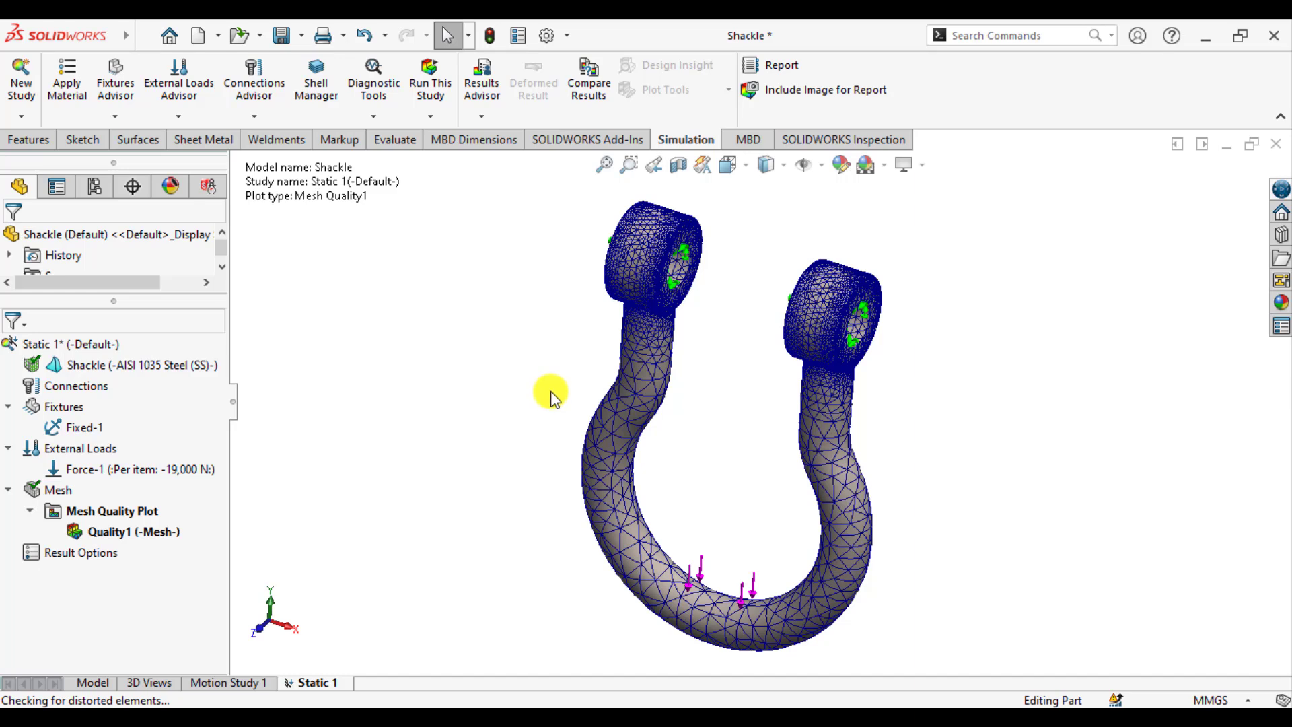
# Run the Static 1 study to solve it.
pyautogui.click(431, 83)
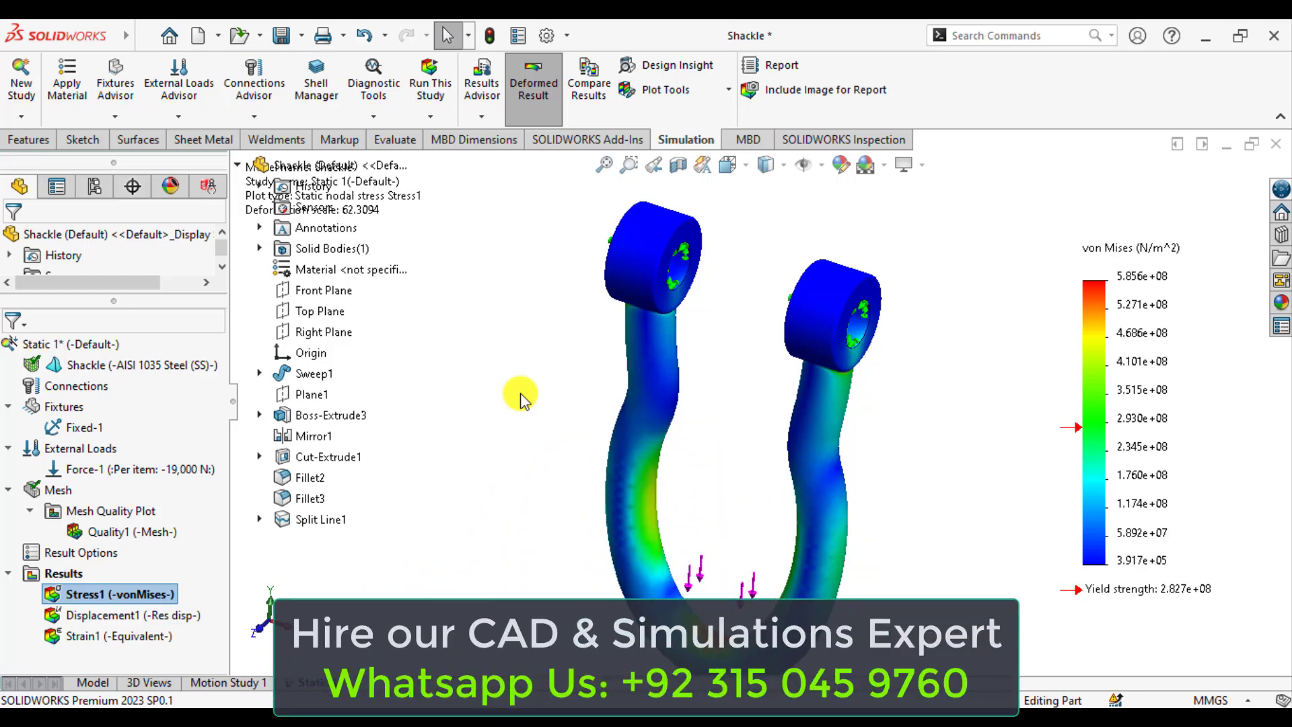
# Edit Stress1 to show von Mises stress in N/mm^2 (MPa) with floating legend numbers.
pyautogui.rightClick(87, 594)
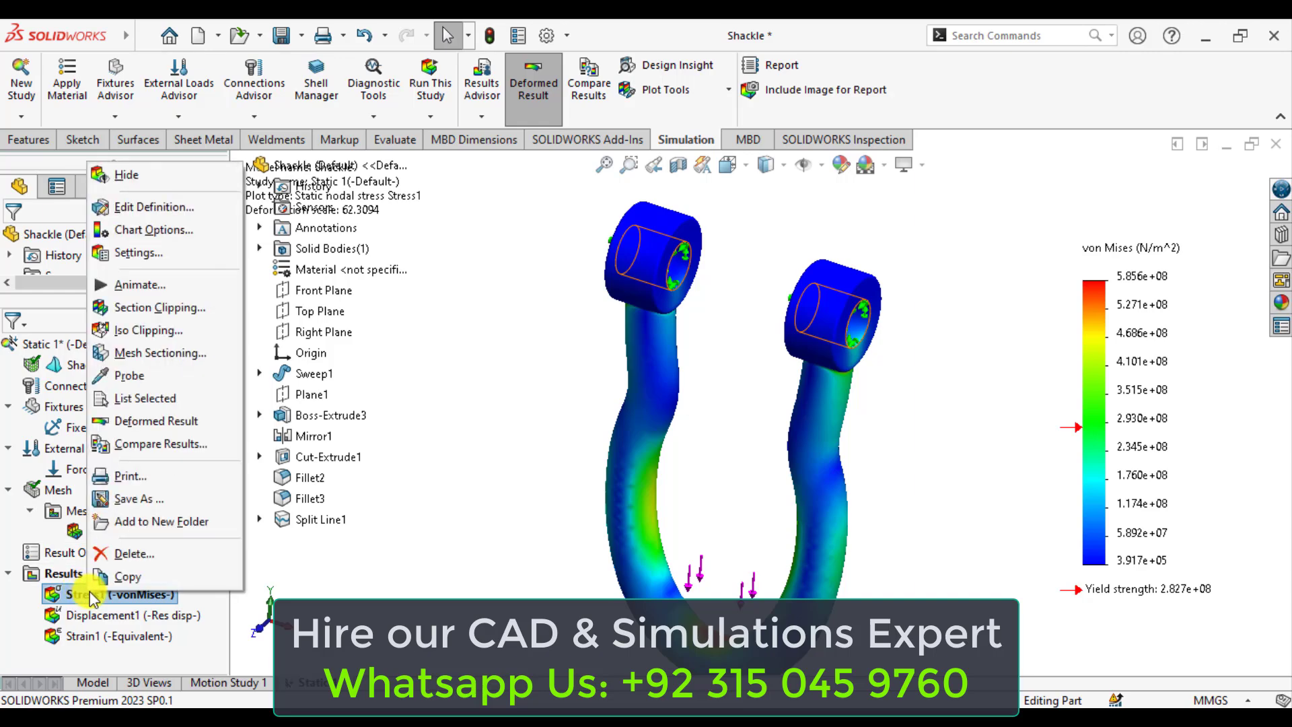
pyautogui.click(118, 206)
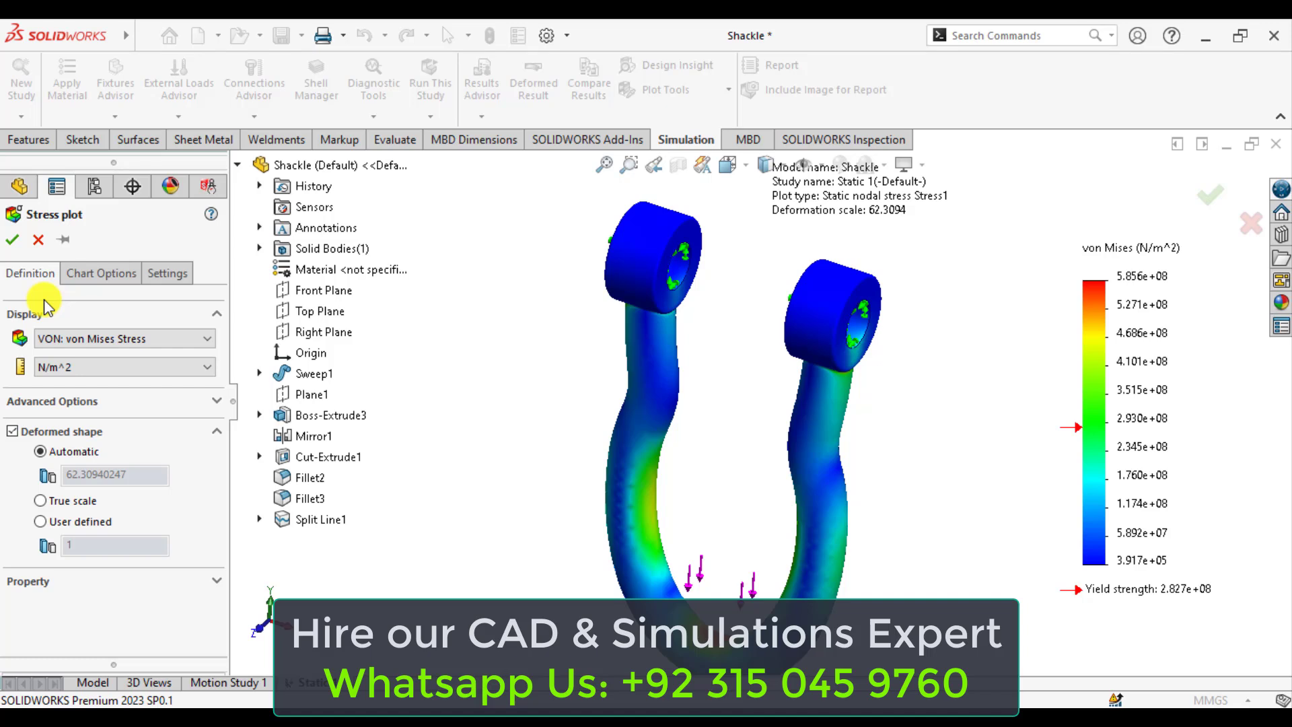
pyautogui.click(80, 368)
pyautogui.click(79, 427)
pyautogui.click(97, 270)
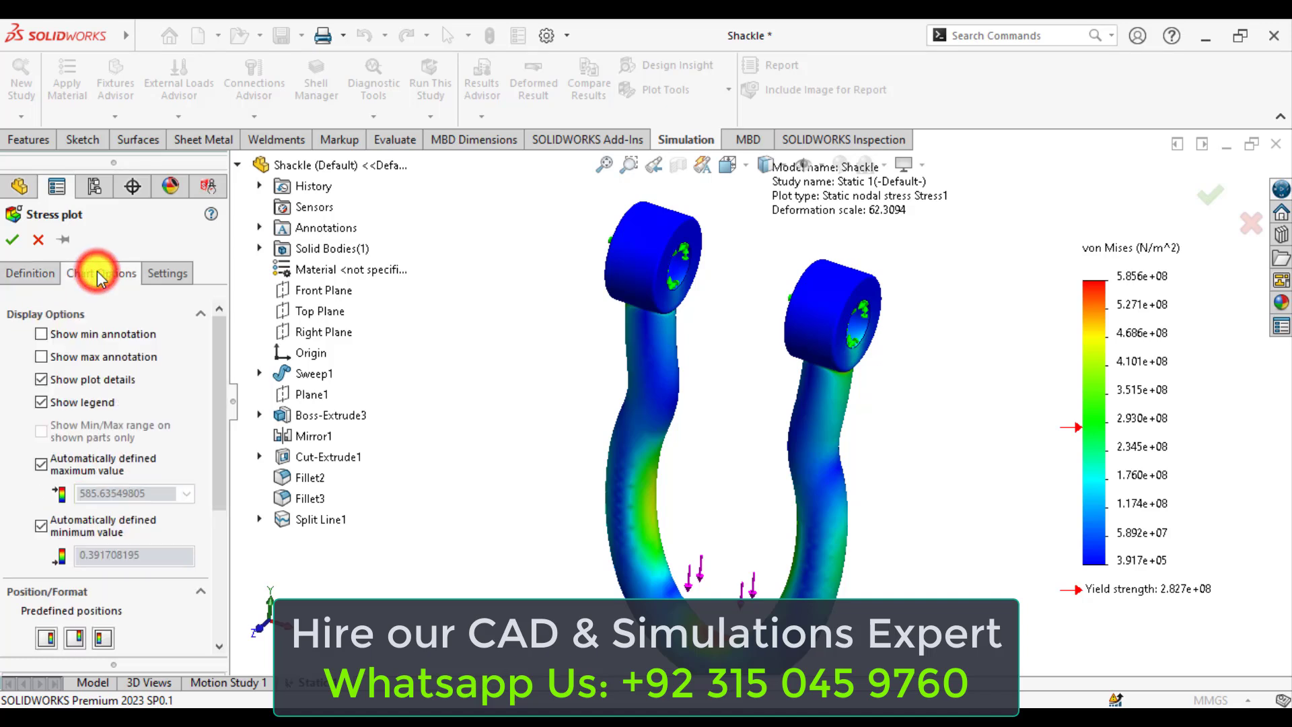
pyautogui.scroll(-3, 51, 491)
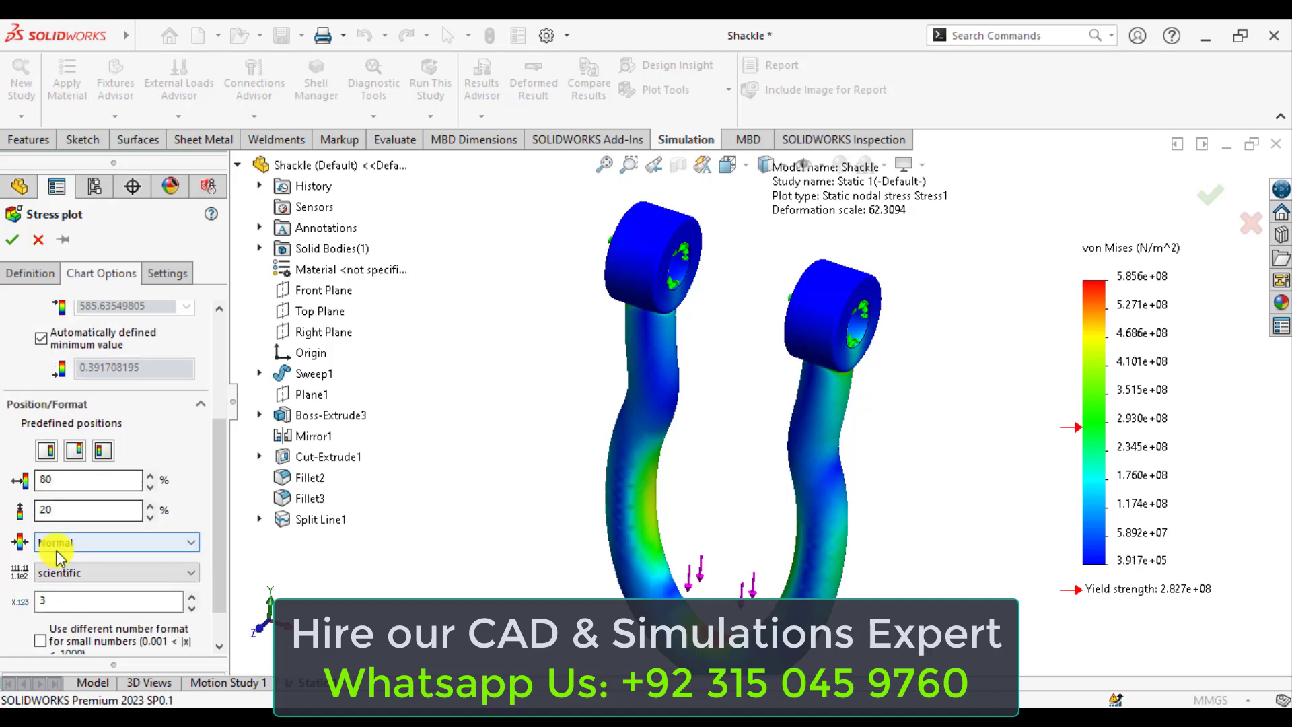
pyautogui.click(68, 577)
pyautogui.click(71, 608)
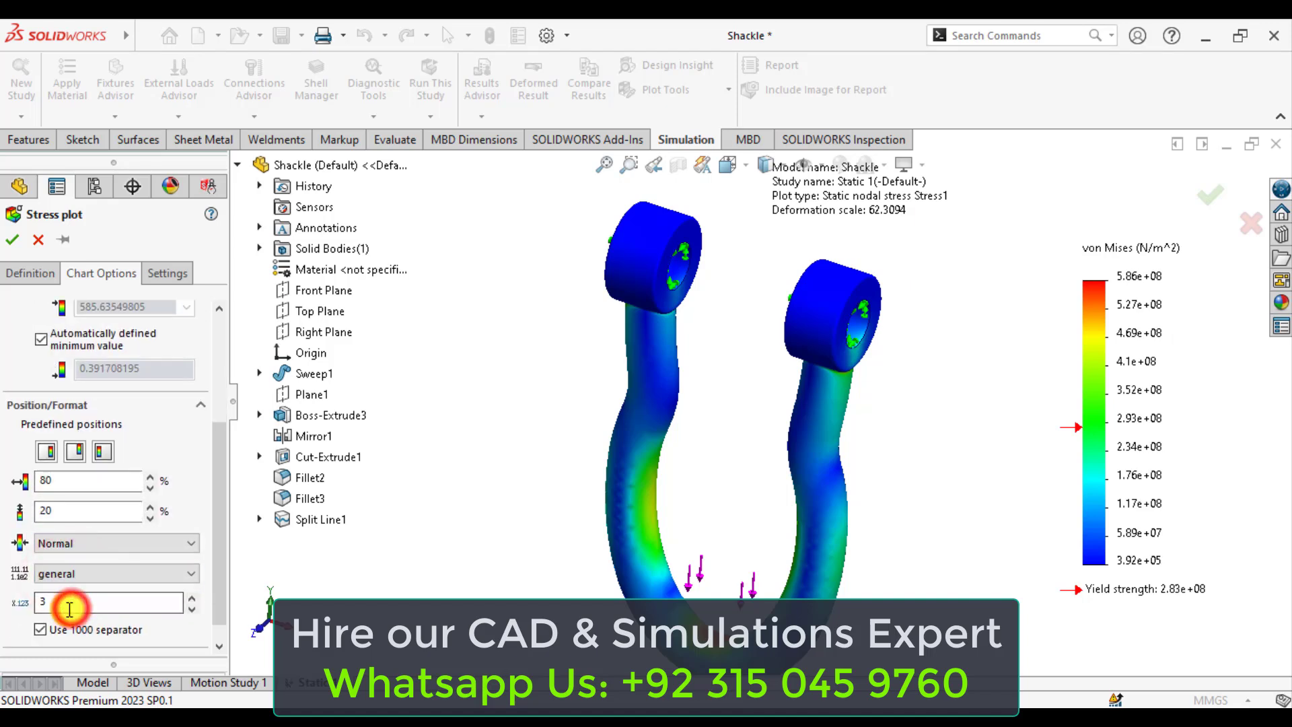
pyautogui.click(62, 574)
pyautogui.click(63, 596)
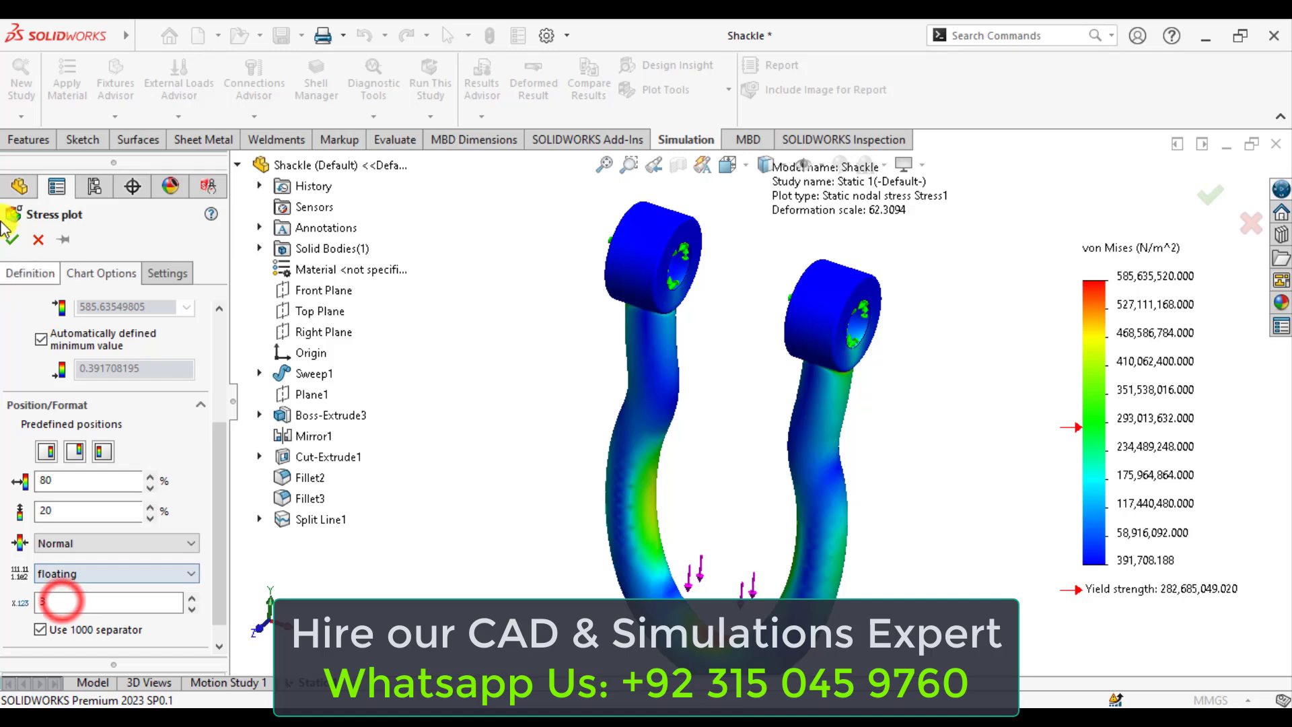
pyautogui.click(11, 240)
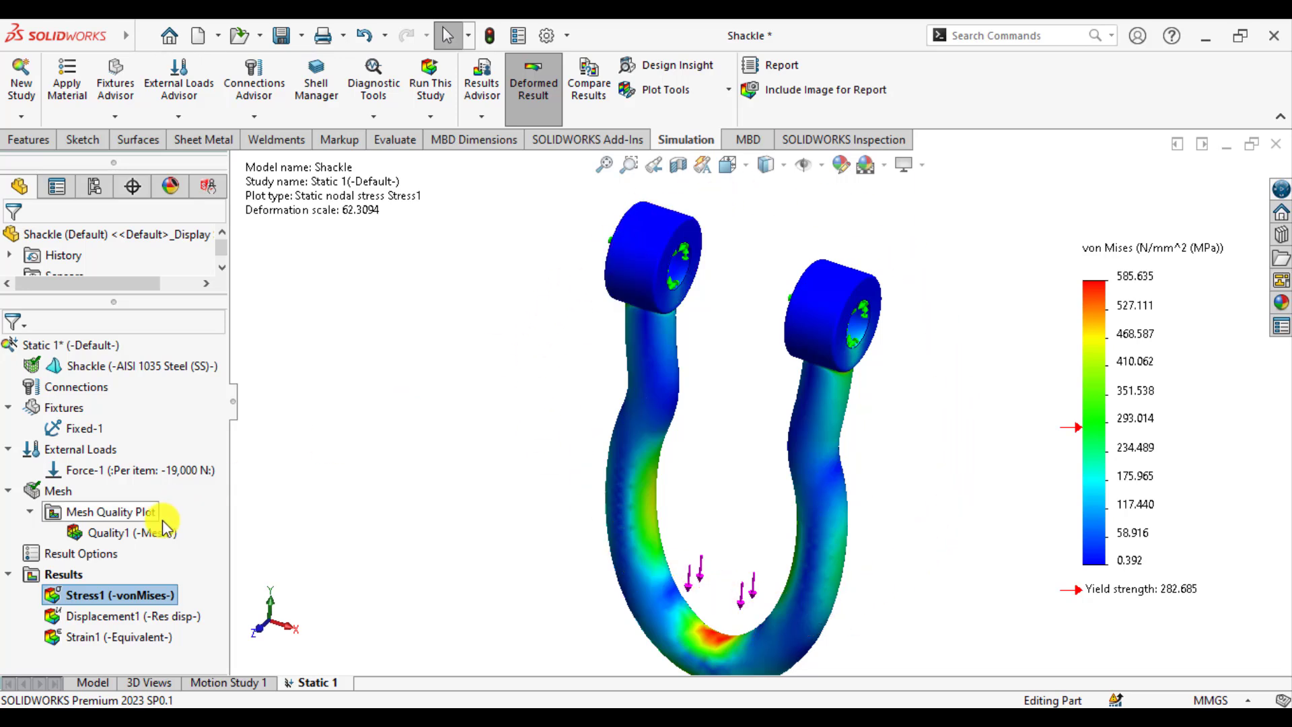
# Define a Factor of Safety plot using the Max von Mises Stress criterion.
pyautogui.rightClick(65, 576)
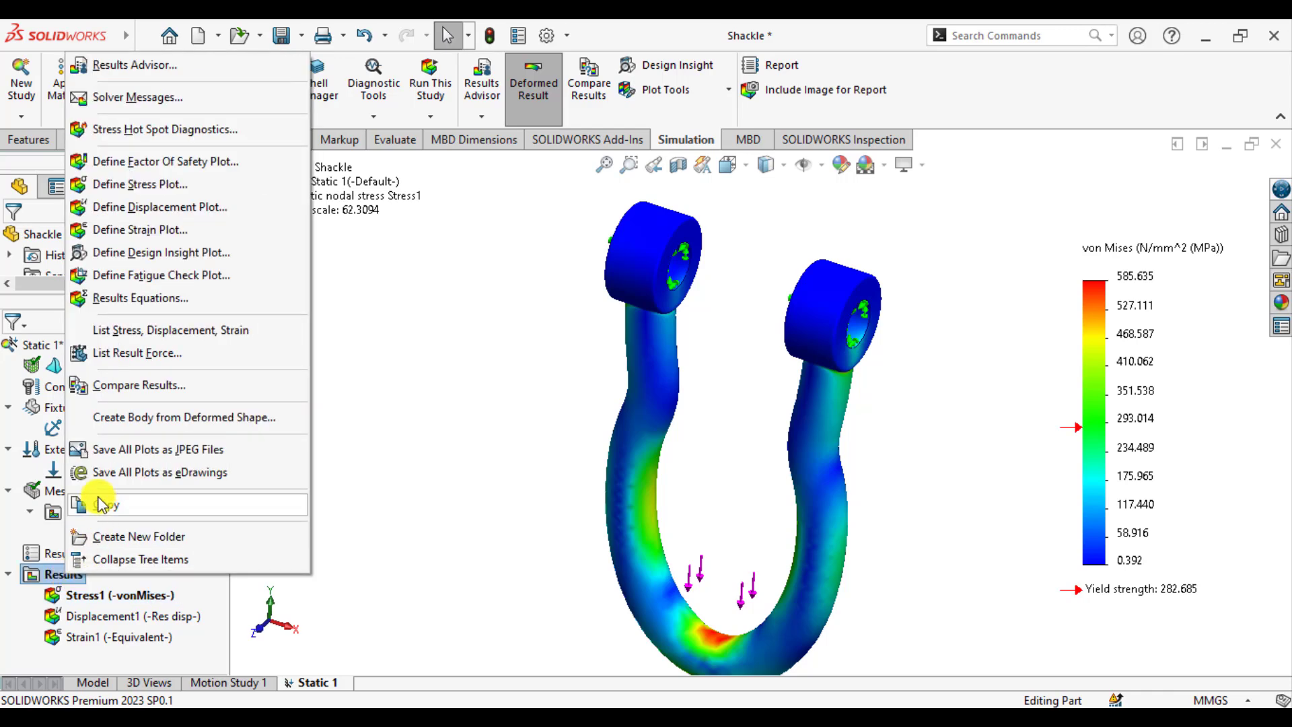
pyautogui.click(154, 162)
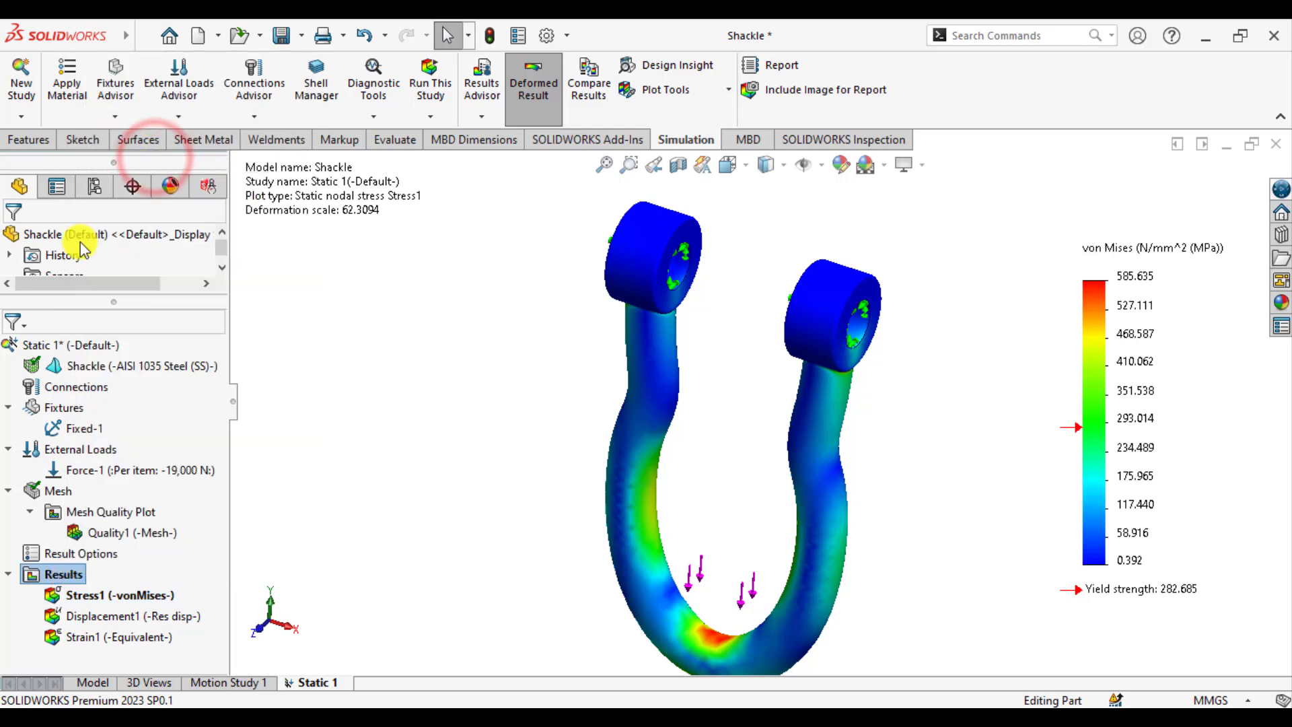
pyautogui.click(77, 418)
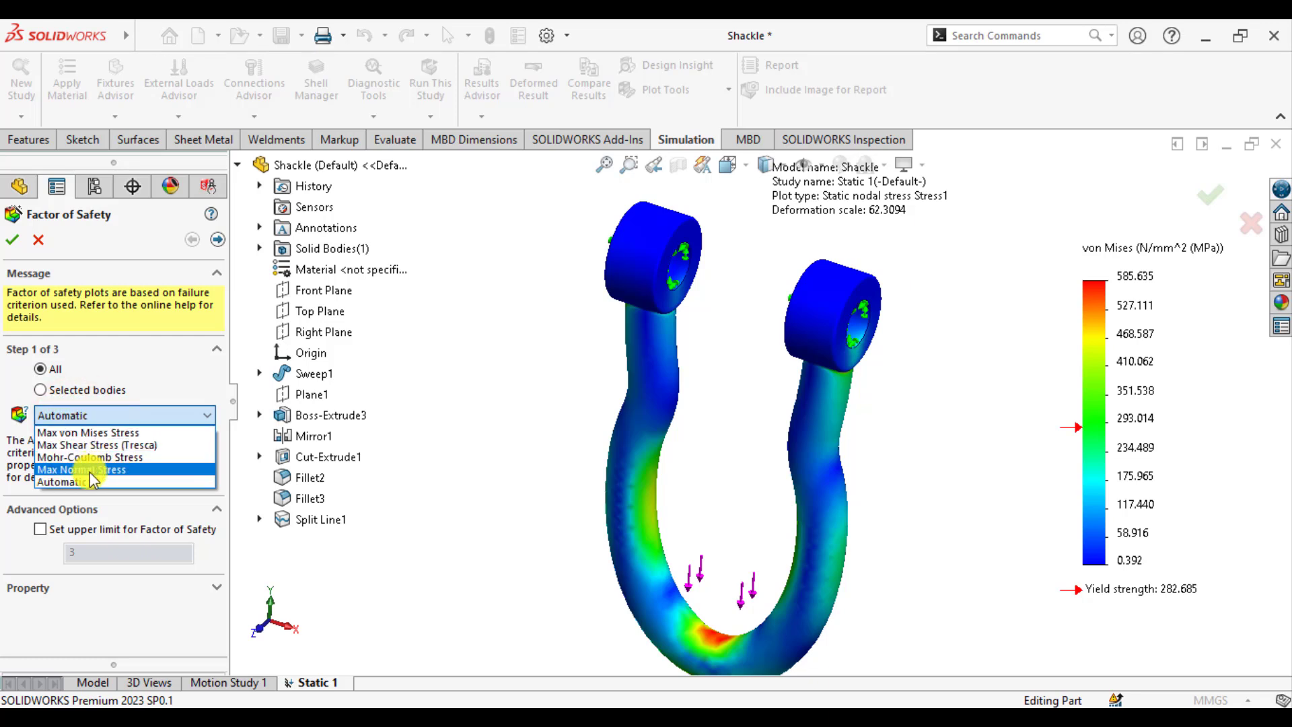
pyautogui.click(78, 434)
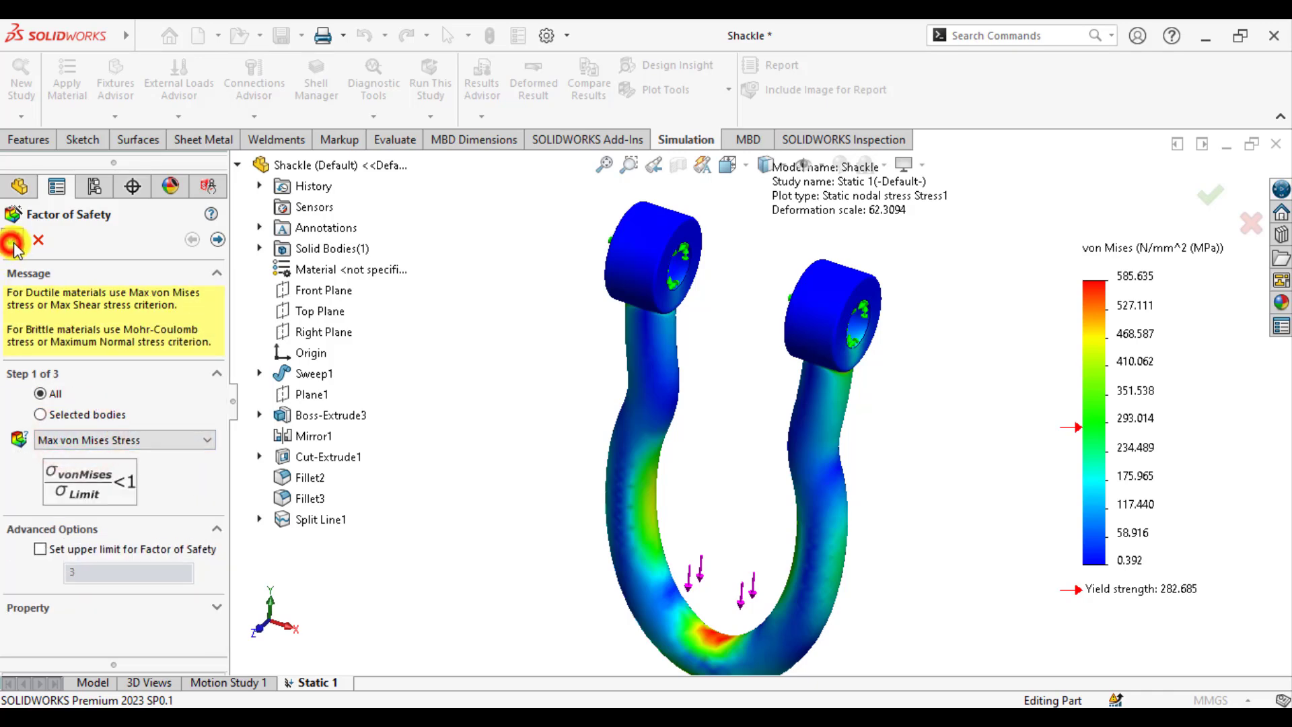
pyautogui.click(434, 362)
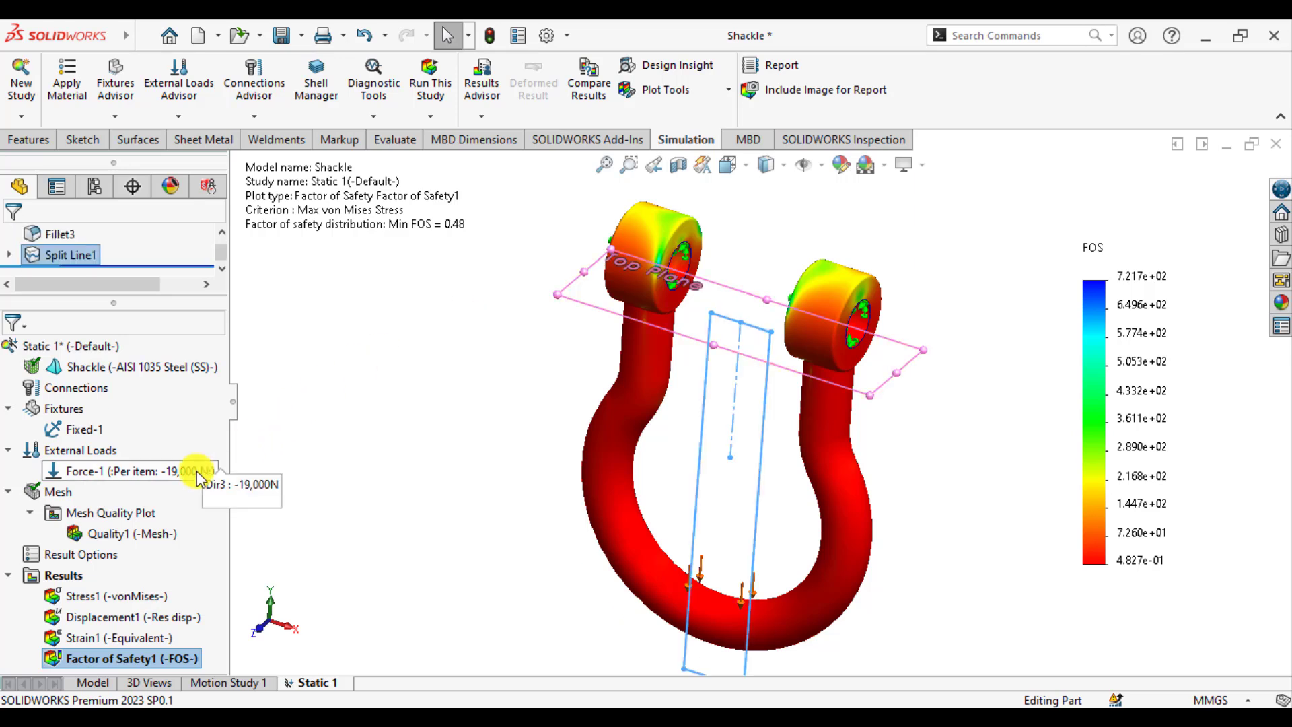
# Switch Displacement1 to UY: Y Displacement and animate the plot.
pyautogui.click(369, 472)
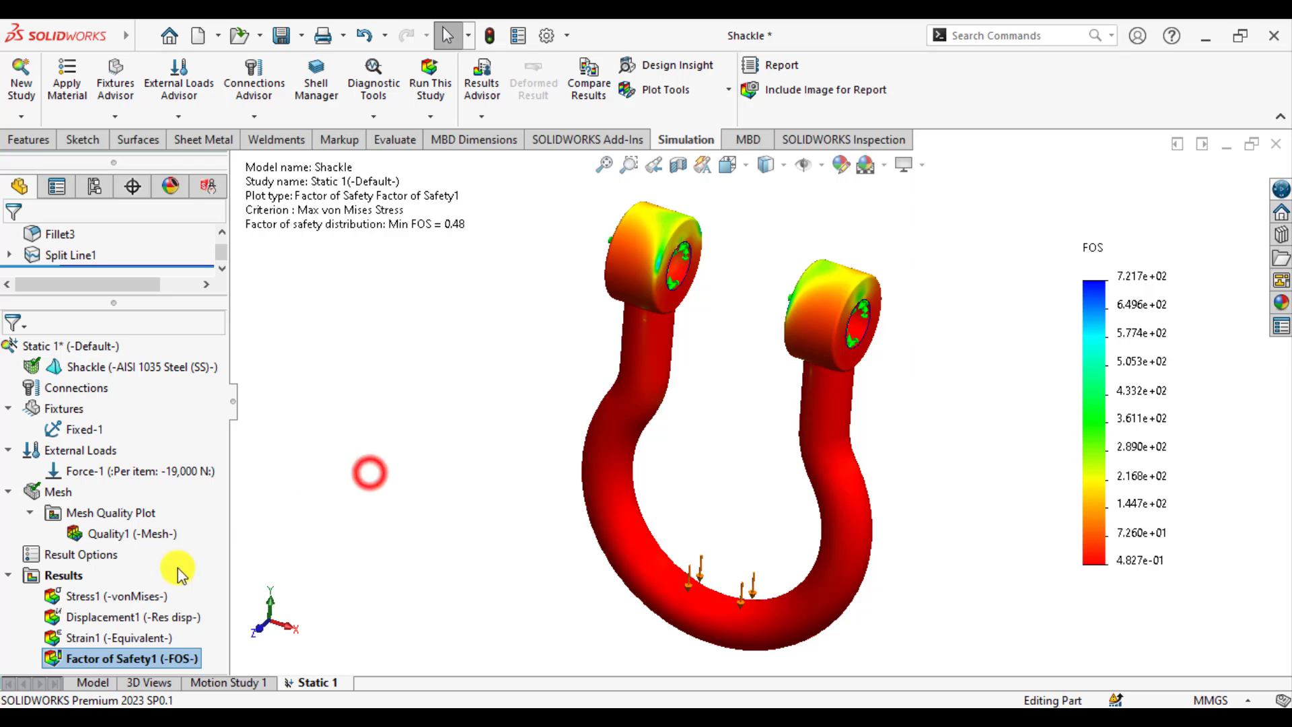
pyautogui.doubleClick(94, 617)
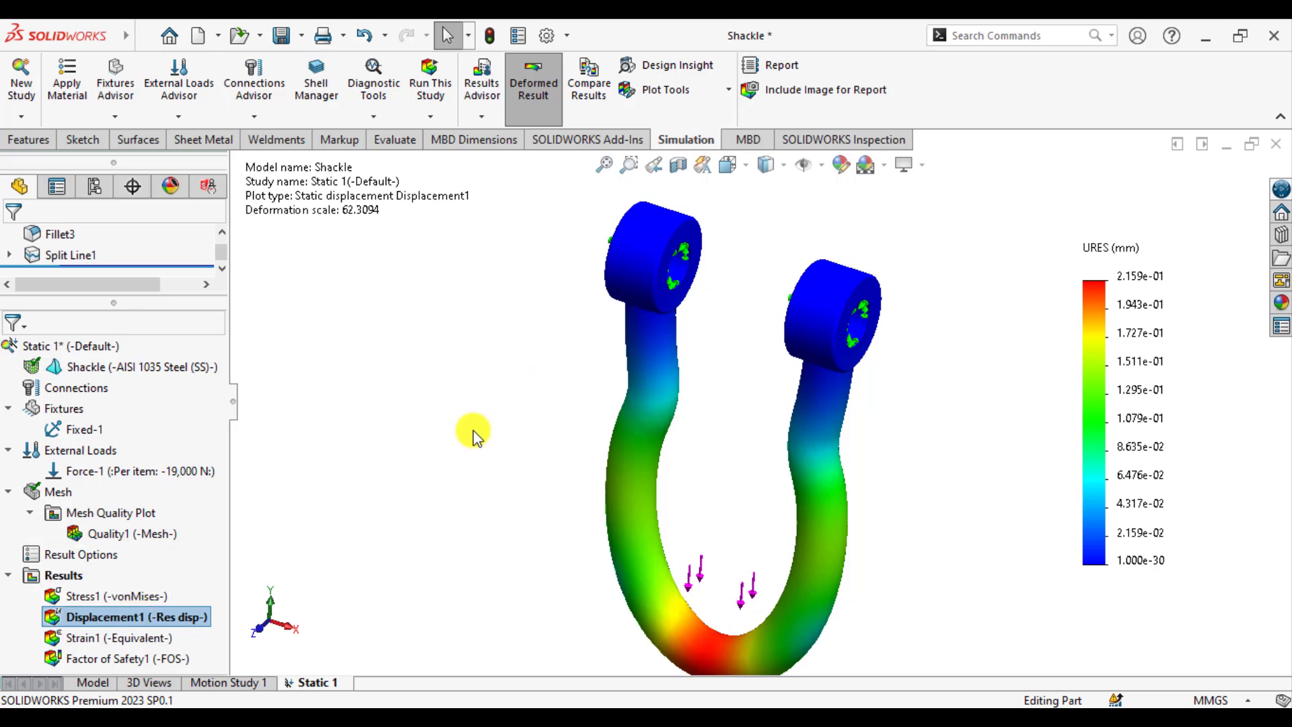
pyautogui.rightClick(138, 617)
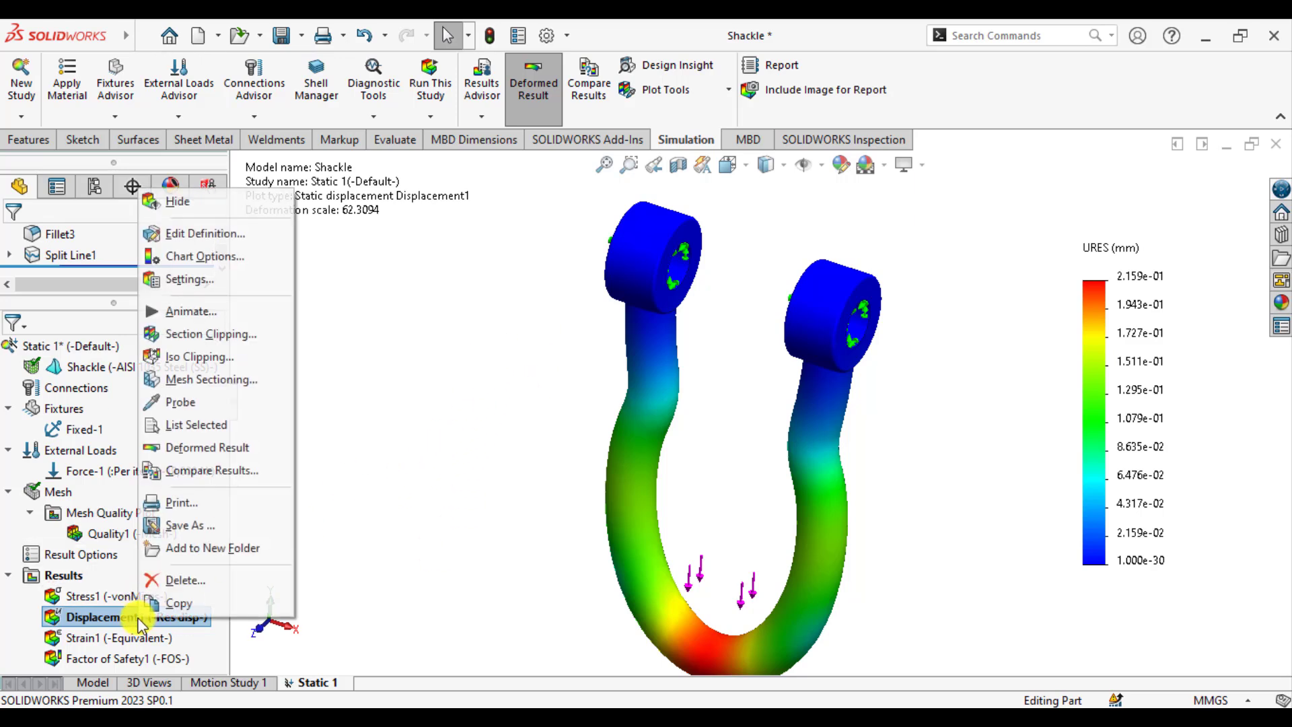
pyautogui.click(196, 235)
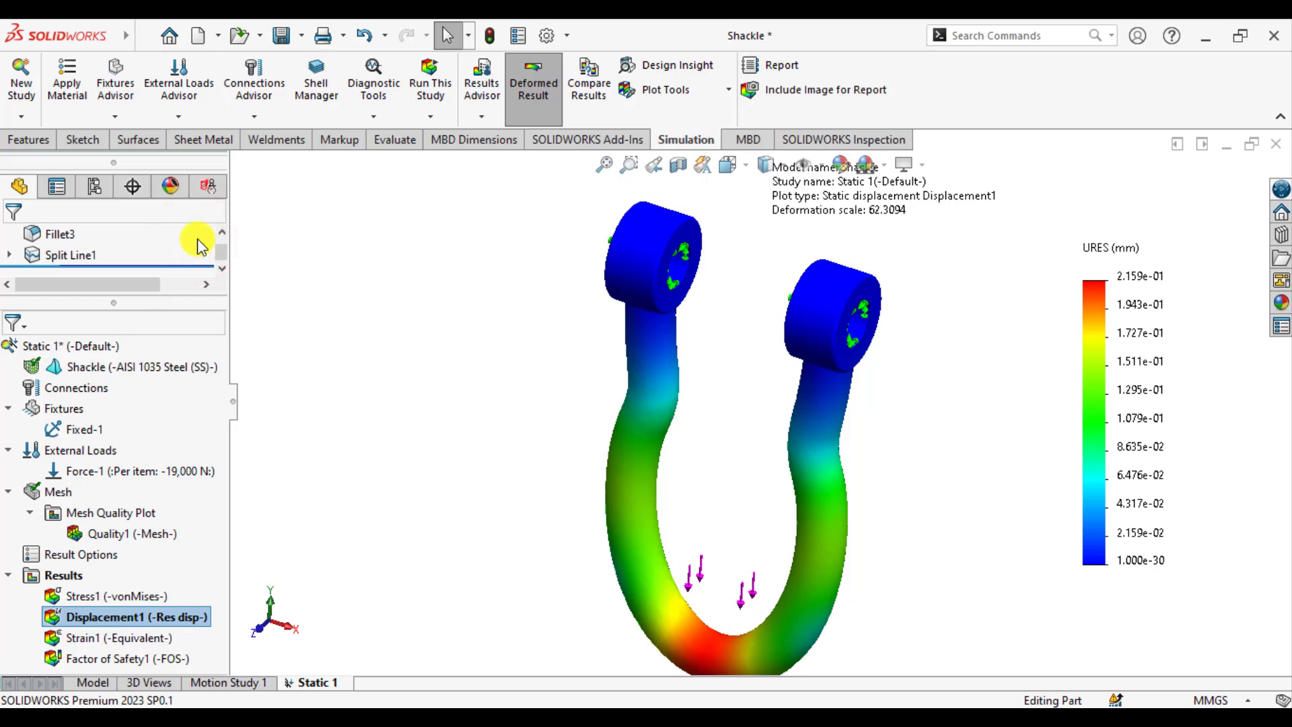
pyautogui.click(80, 339)
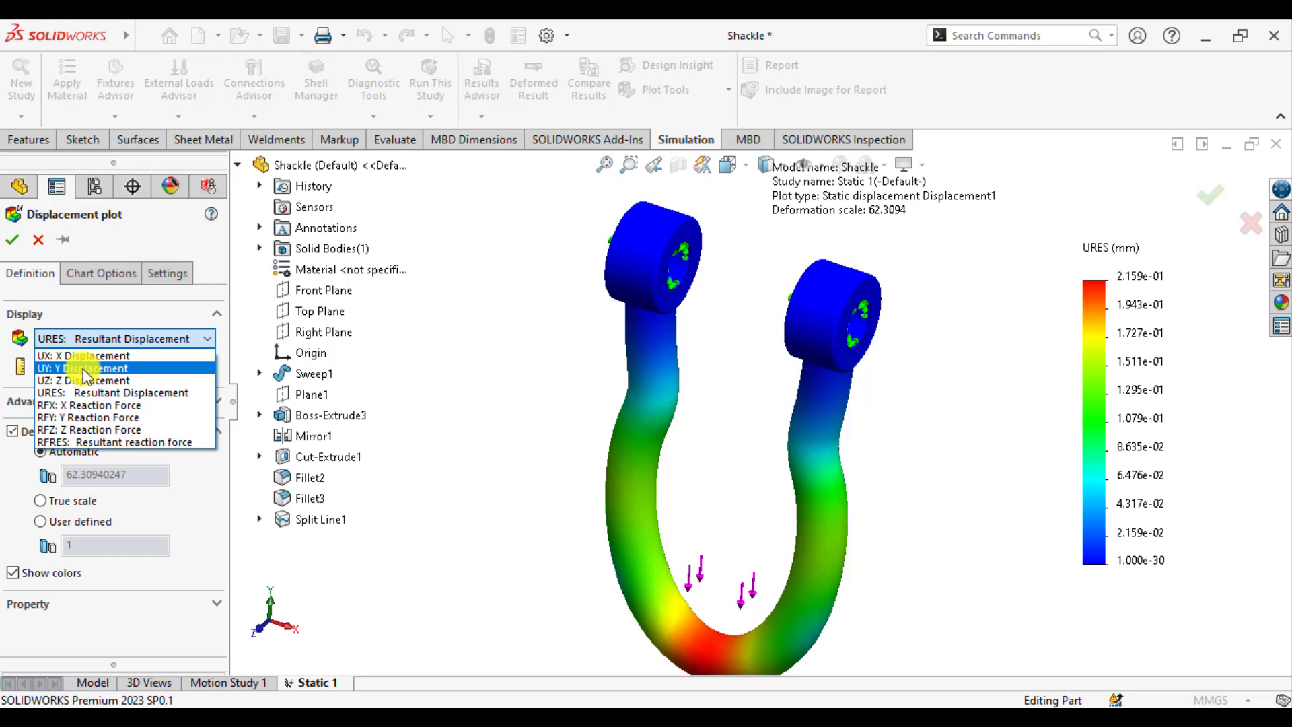
pyautogui.click(83, 369)
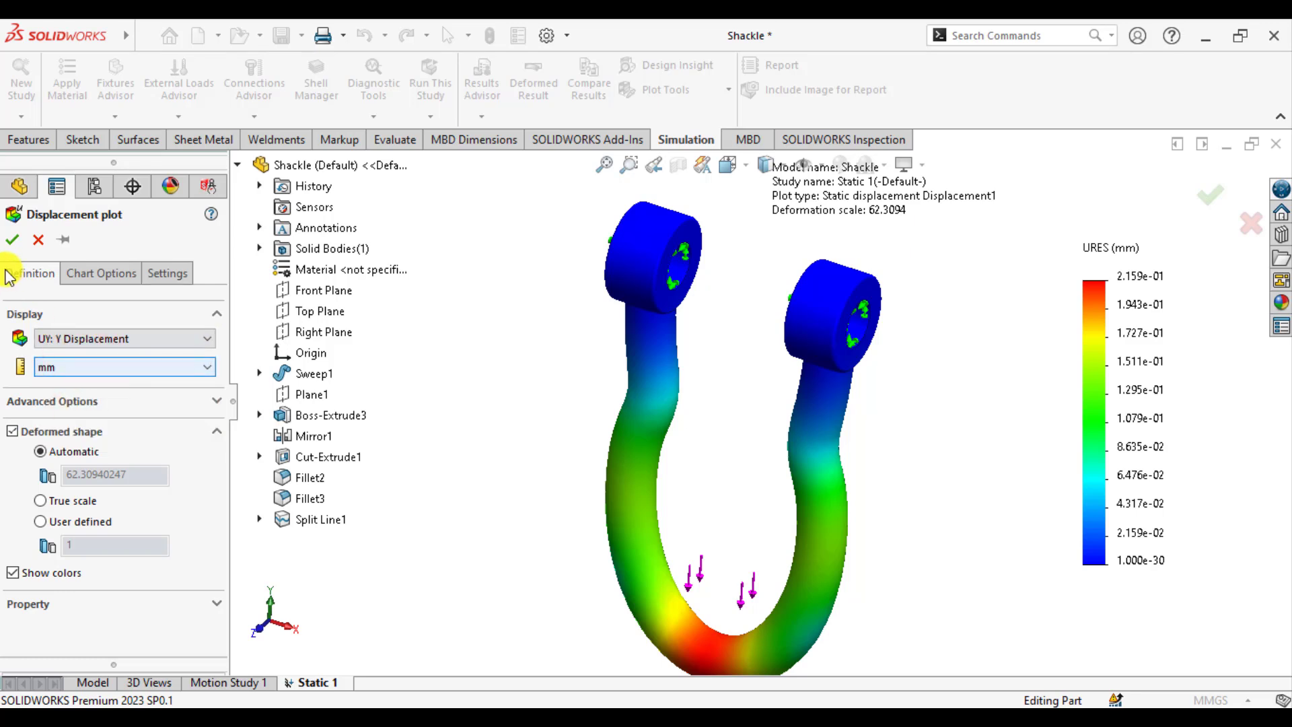
pyautogui.click(12, 239)
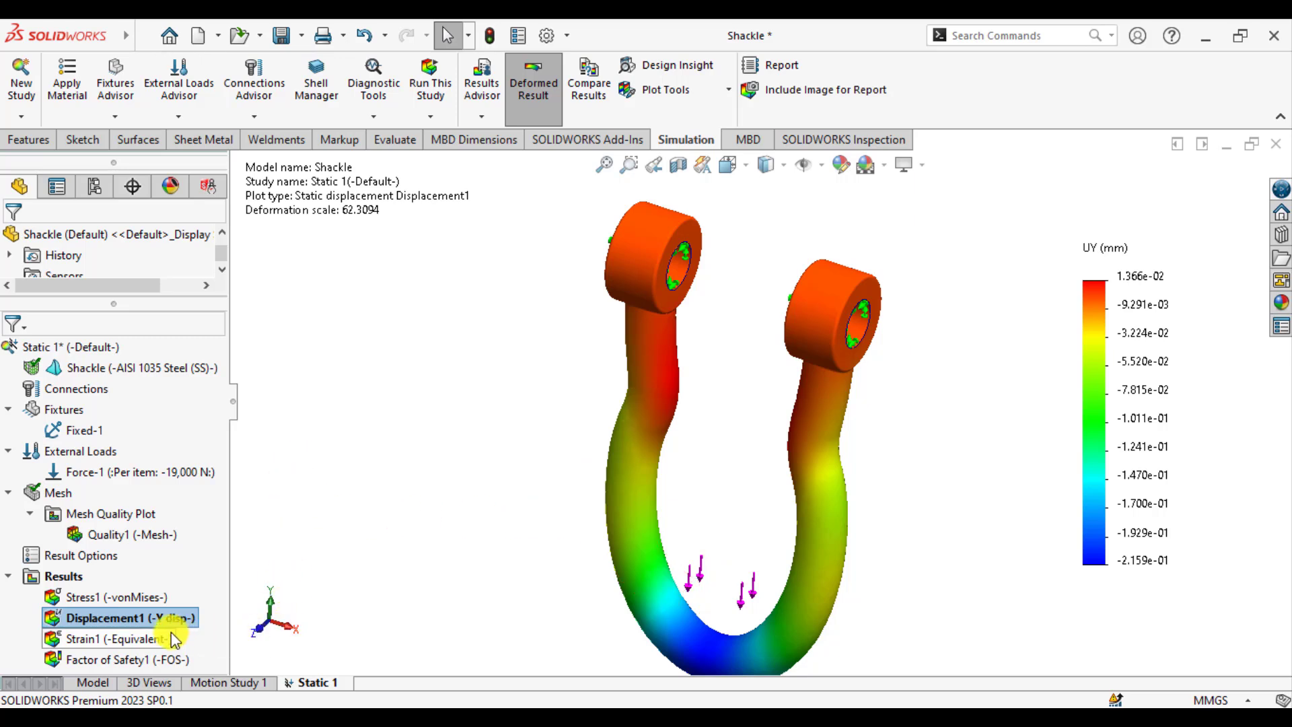
pyautogui.rightClick(135, 619)
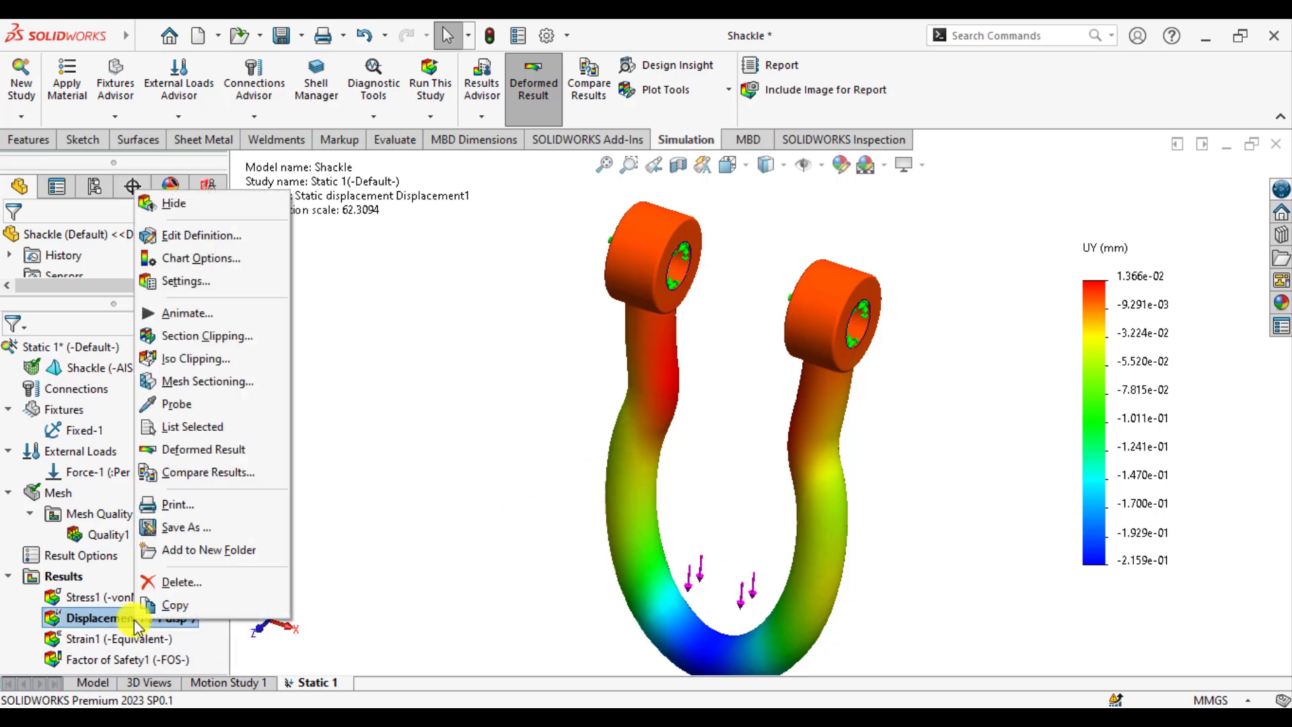
pyautogui.click(177, 312)
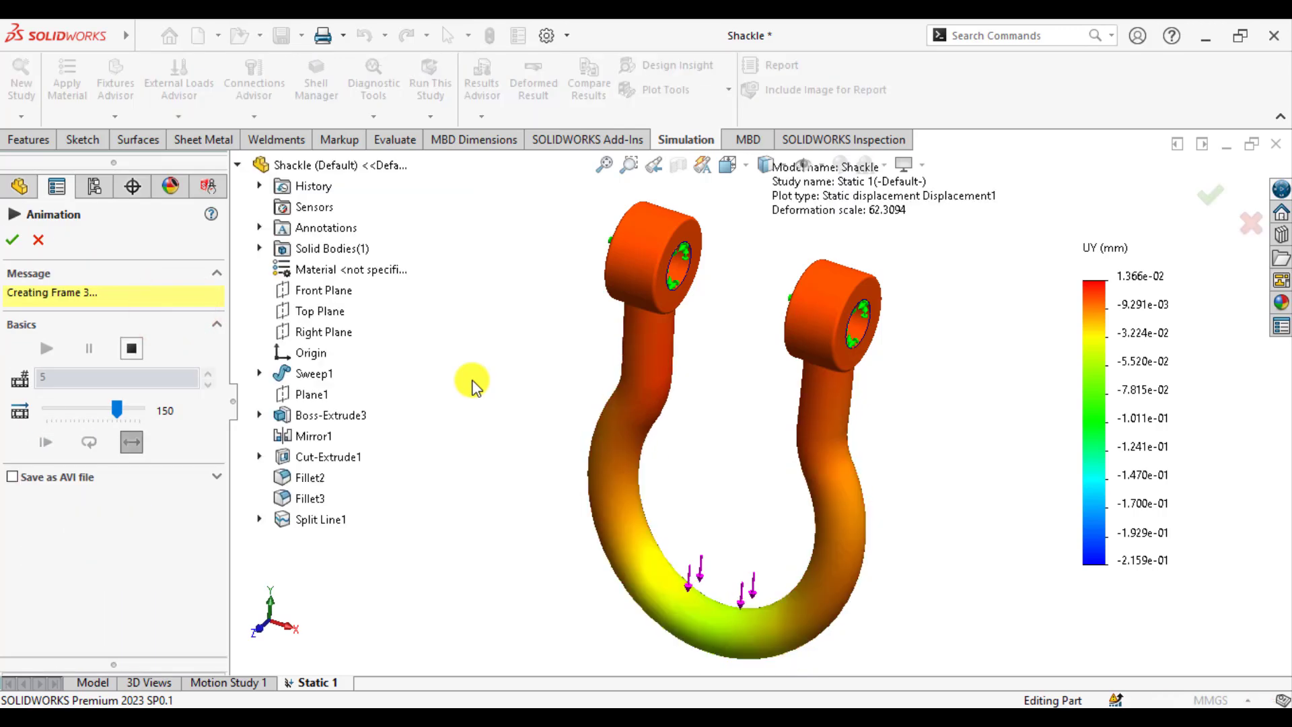